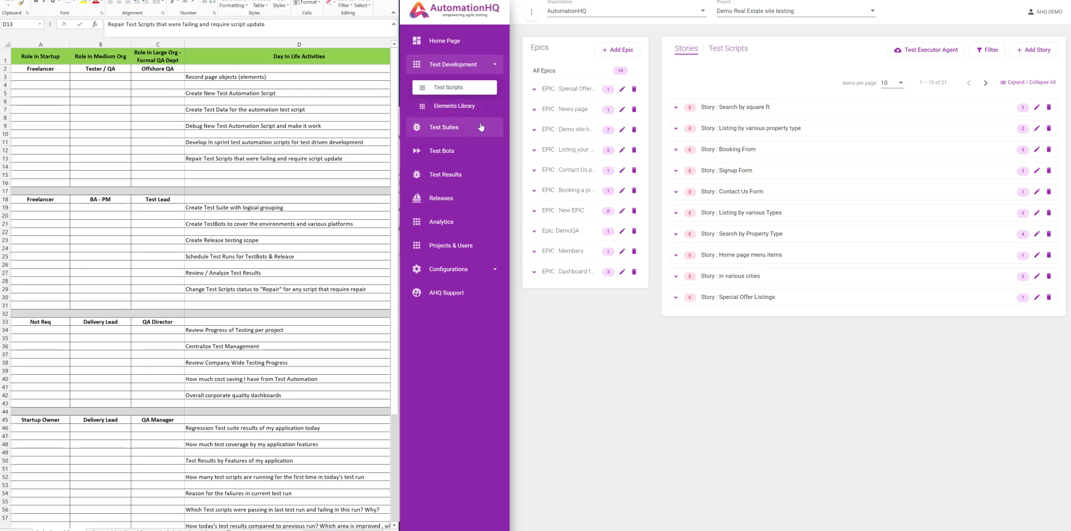
# Open the Contact Us Page of the Demo Real Estate Site application in the Elements Library
pyautogui.click(452, 108)
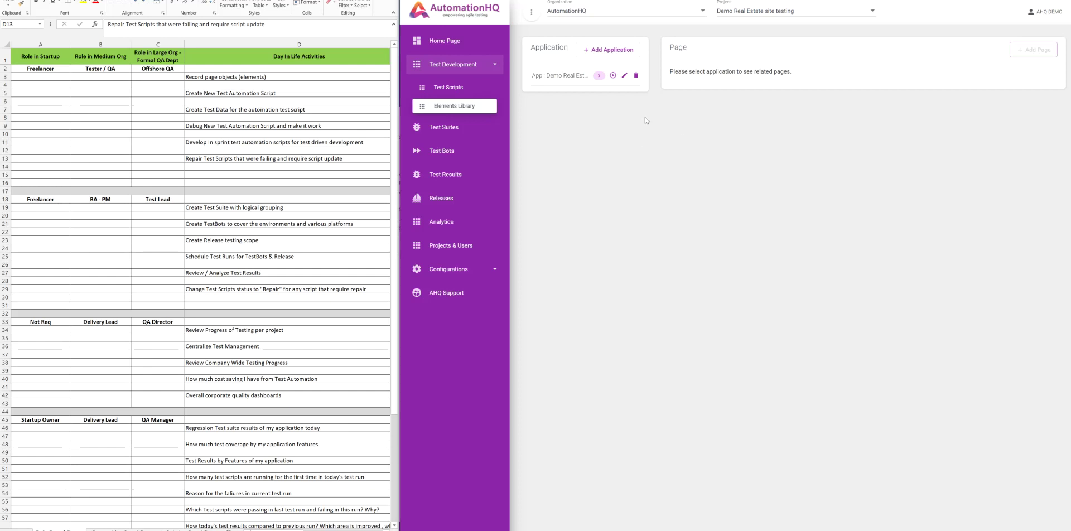
pyautogui.click(556, 80)
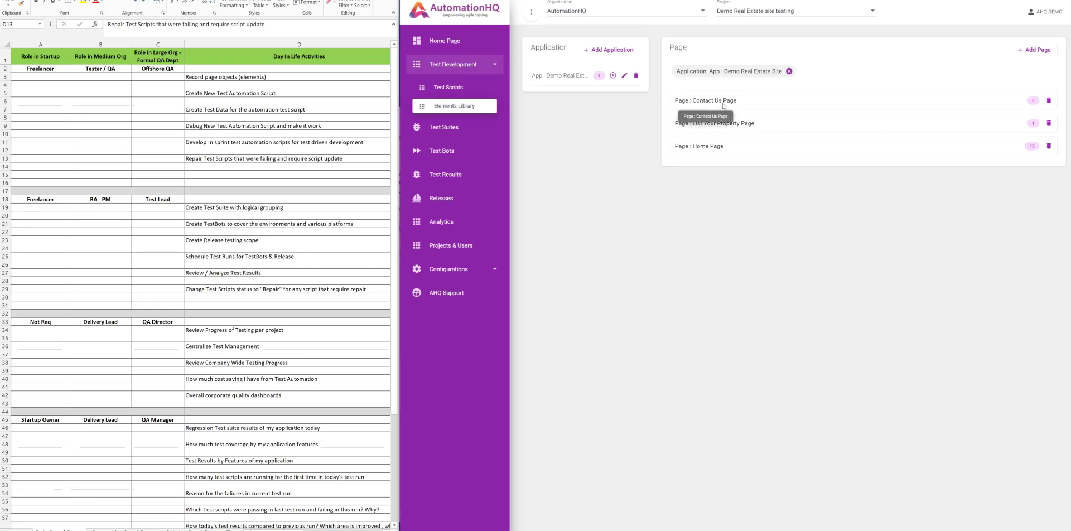
pyautogui.click(720, 103)
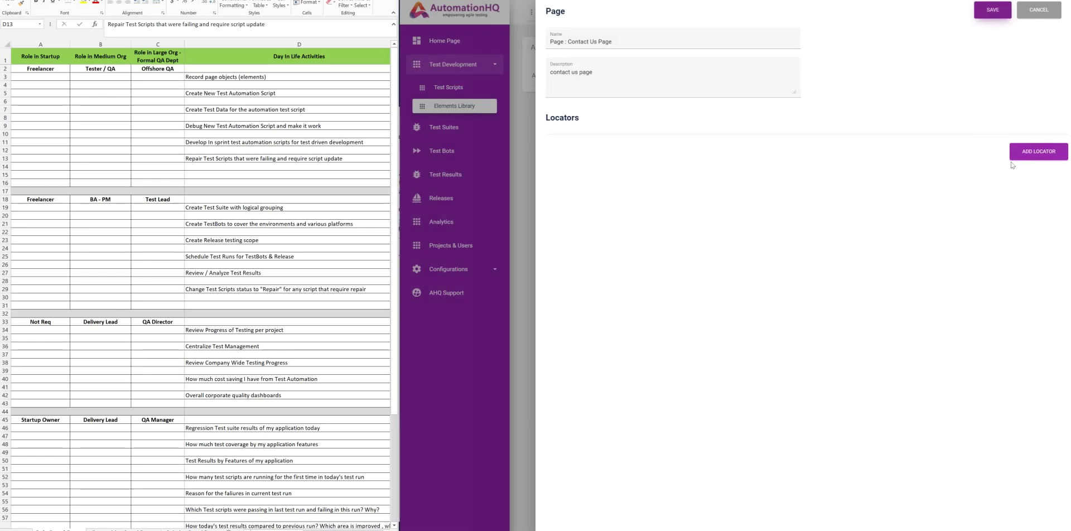
# View the By options offered for a new locator on the Contact Us Page and discard the new locator
pyautogui.click(1025, 148)
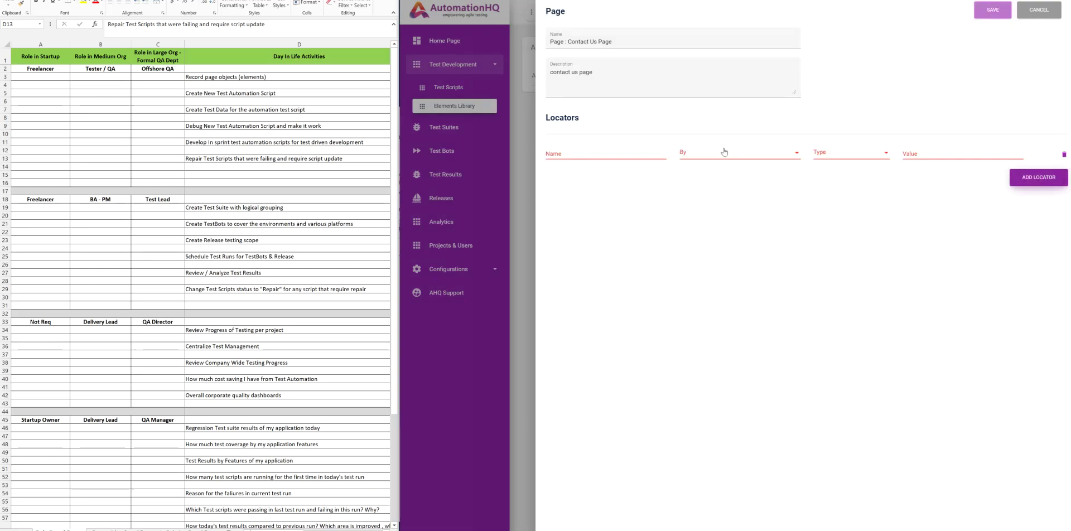
pyautogui.click(721, 154)
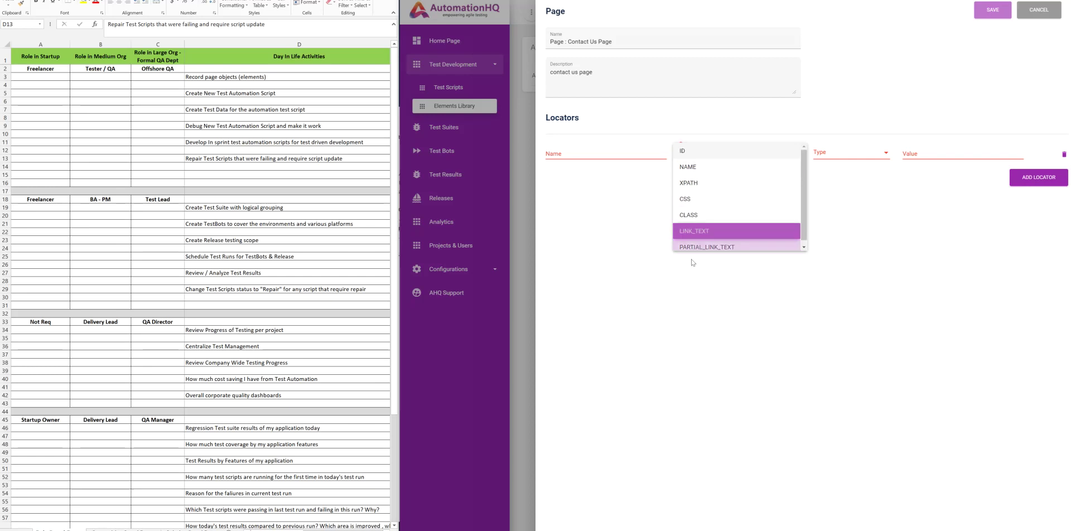
pyautogui.click(685, 284)
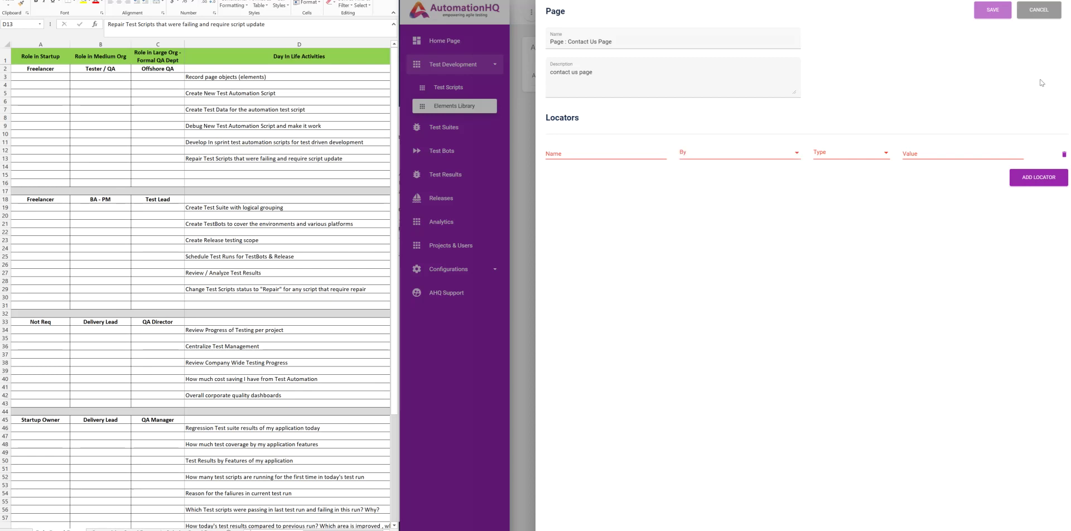
pyautogui.click(1032, 11)
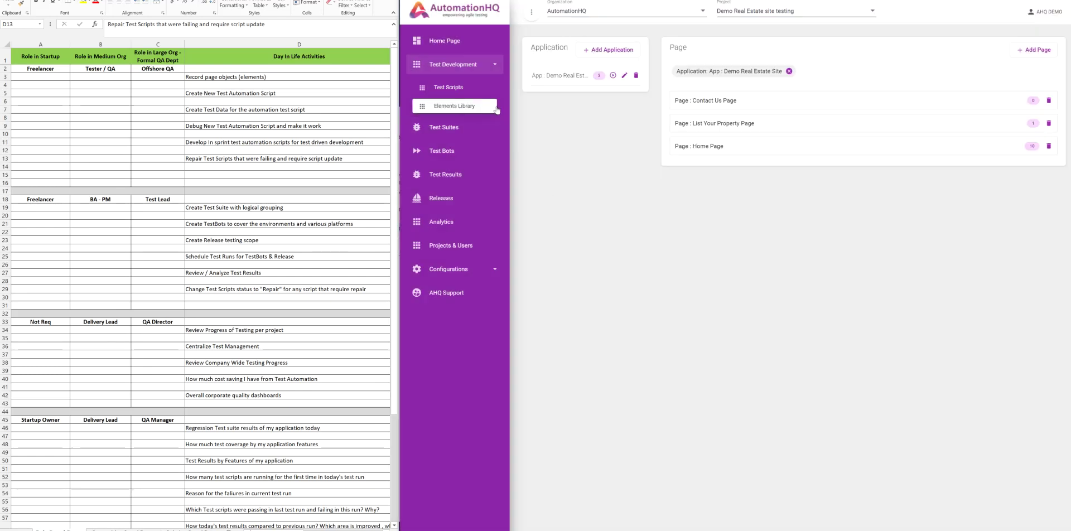
# Open the test script "Verify that 0 to 100 sq mt has 11 listings" from the "Search by square ft" story
pyautogui.click(448, 87)
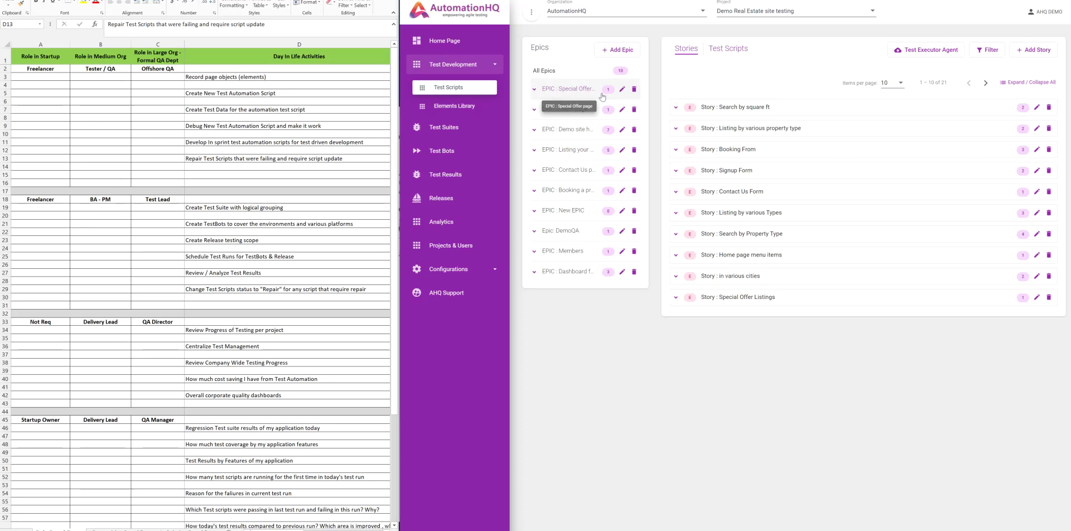
pyautogui.click(714, 111)
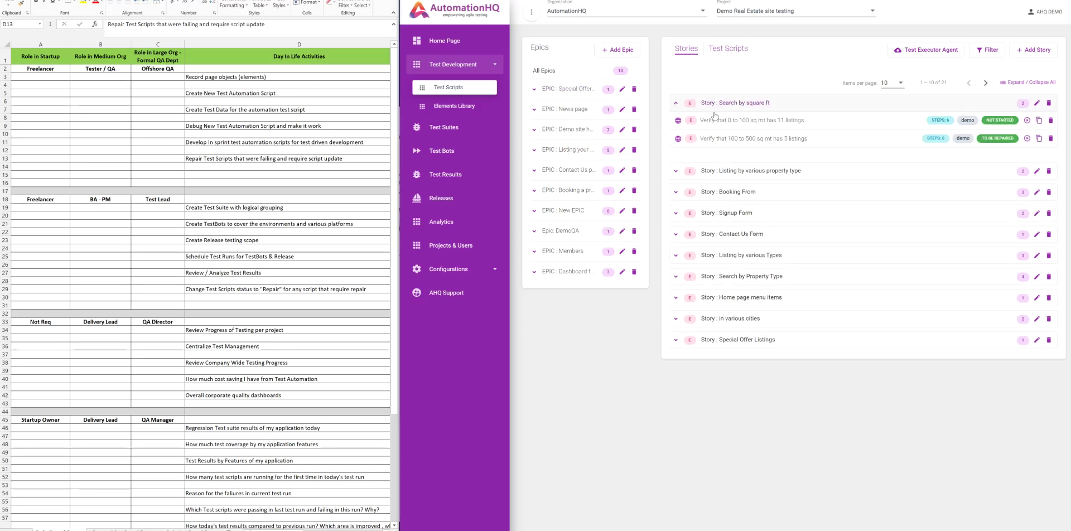
pyautogui.click(715, 121)
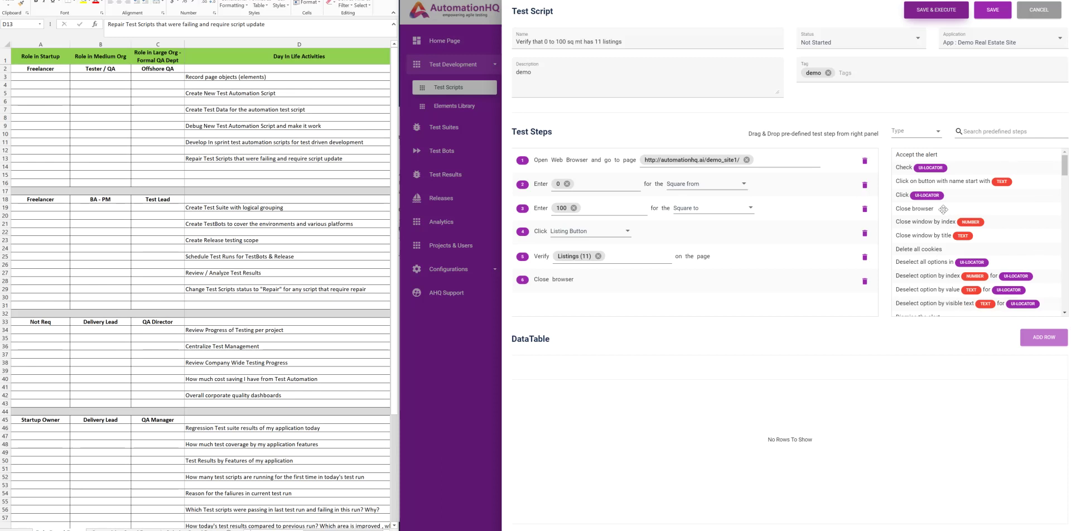
# Examine the full list of predefined test steps available for the script
pyautogui.scroll(-8, 943, 209)
pyautogui.scroll(-8, 940, 213)
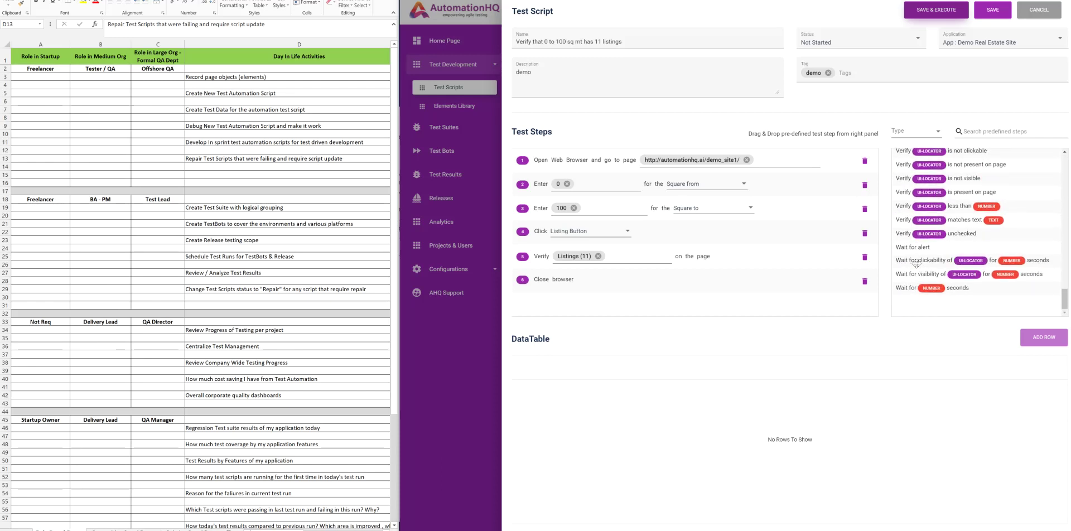
pyautogui.scroll(8, 909, 265)
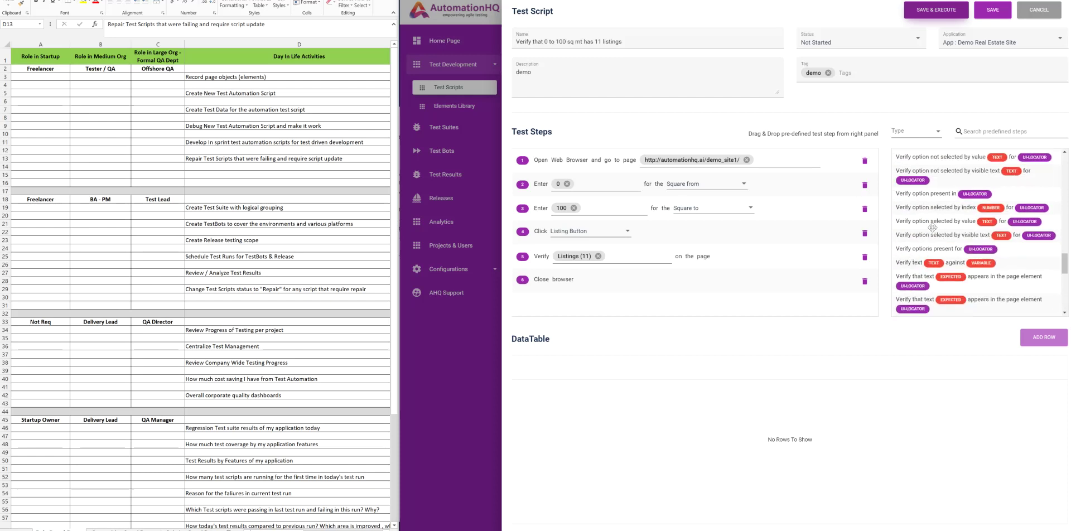
pyautogui.scroll(5, 922, 239)
pyautogui.scroll(6, 922, 239)
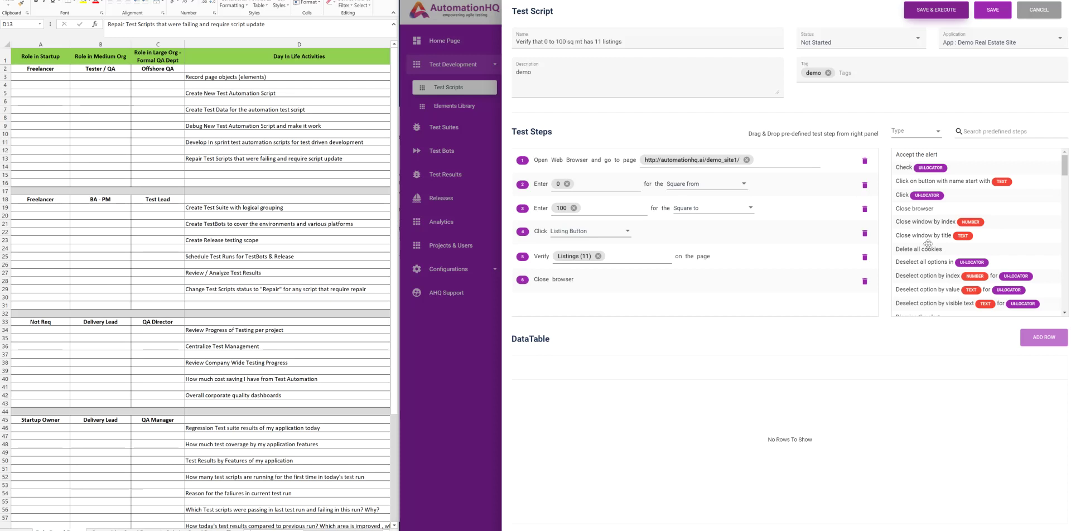
pyautogui.moveTo(898, 230); pyautogui.dragTo(943, 223)
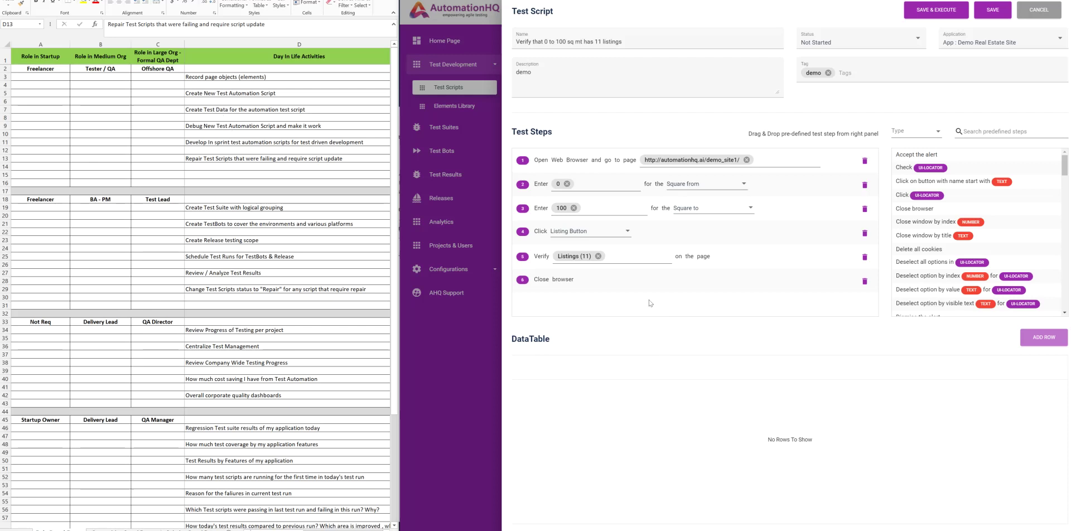
# Add the data variable data.test to the Verify step of the test script
pyautogui.click(645, 258)
pyautogui.write('data.test')
pyautogui.press('Return')
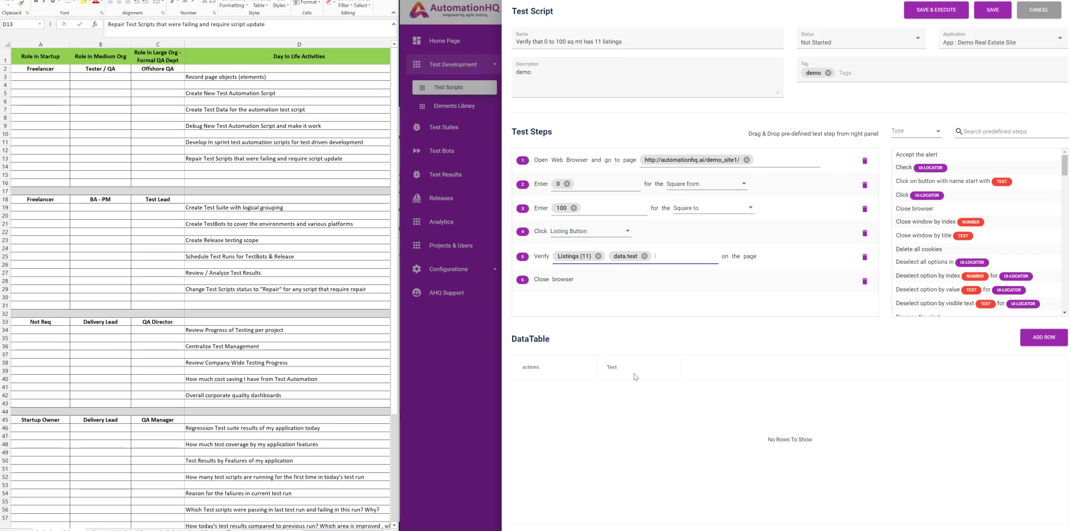
# Add four empty rows to the script's DataTable and discard the script changes
pyautogui.click(1046, 344)
pyautogui.click(1045, 345)
pyautogui.click(1045, 344)
pyautogui.click(1045, 345)
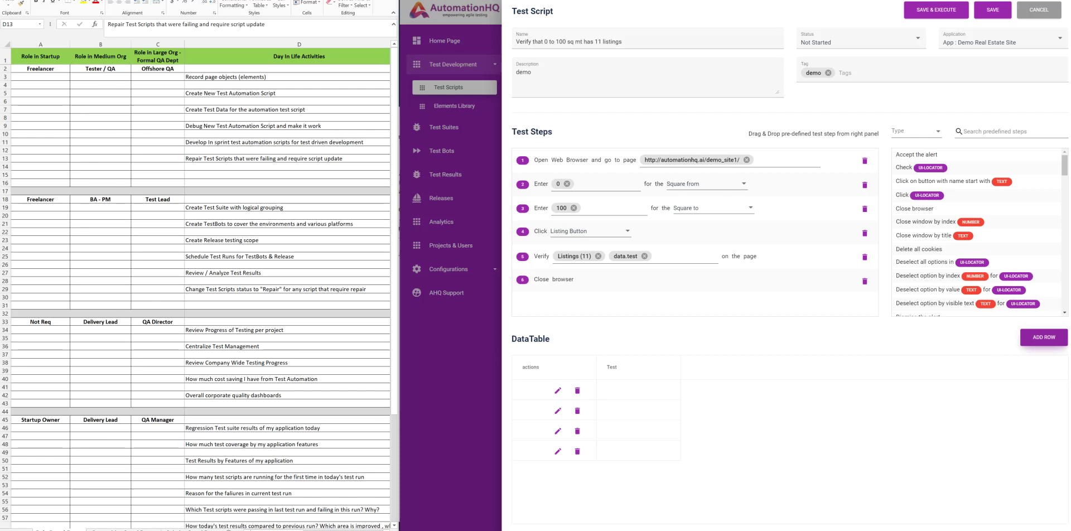
pyautogui.click(1038, 10)
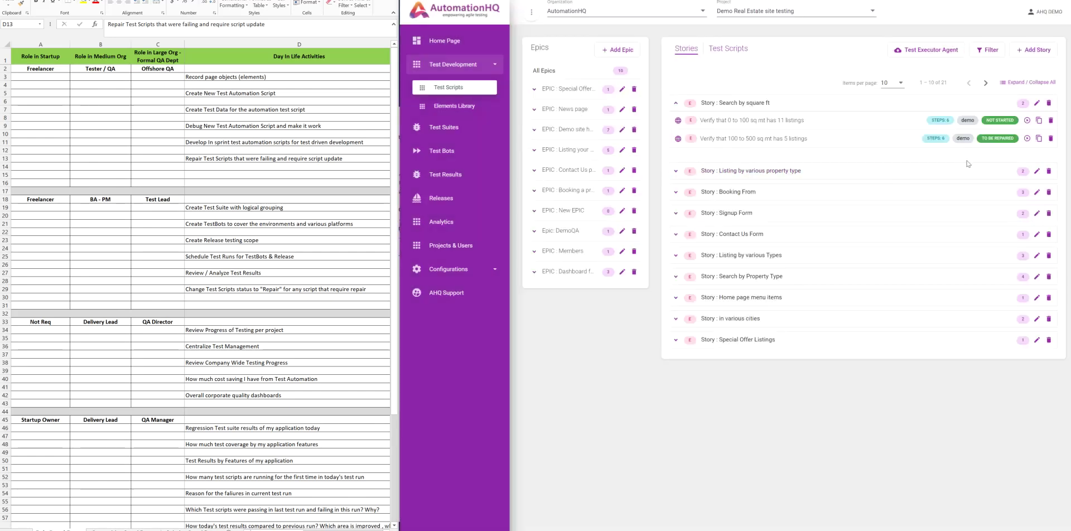
# Run the test script "Verify that 100 to 500 sq mt has 5 listings" and check the execution log of step 5
pyautogui.click(1026, 138)
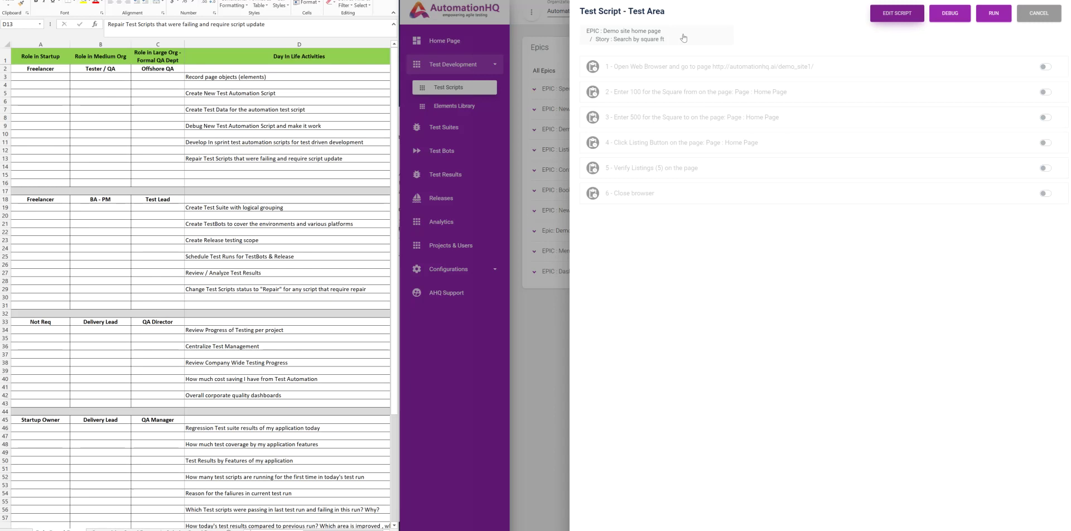
pyautogui.click(989, 21)
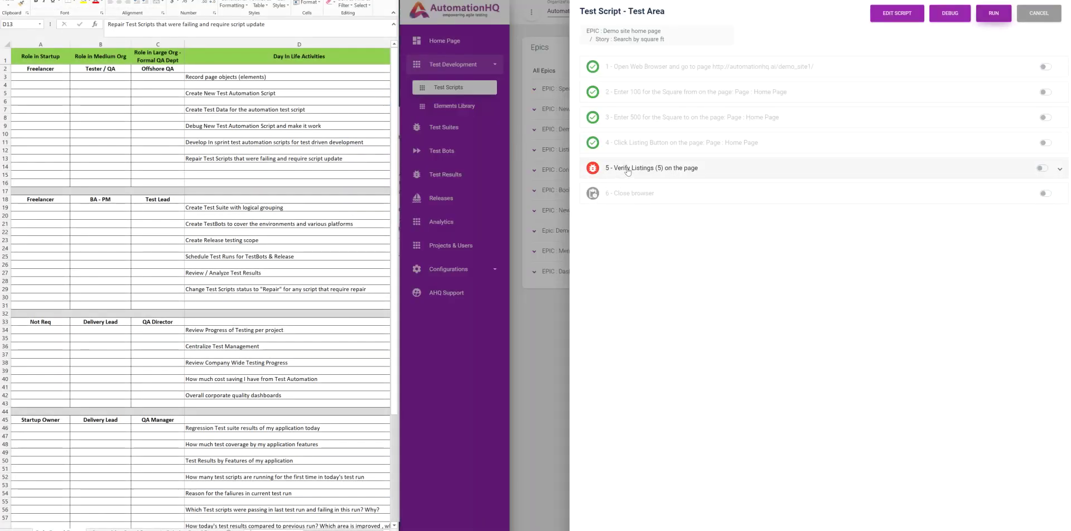
pyautogui.click(627, 171)
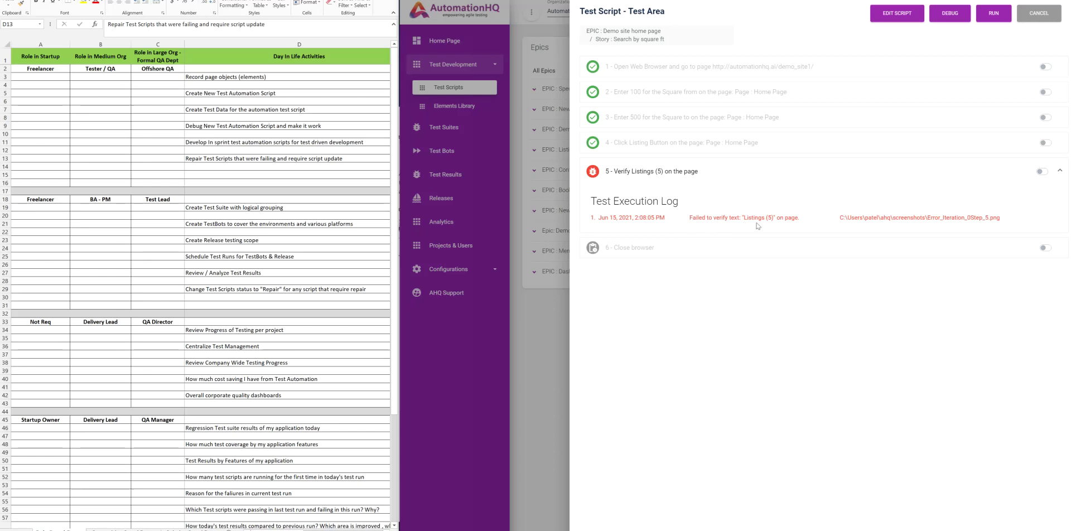
pyautogui.moveTo(723, 217); pyautogui.dragTo(776, 217)
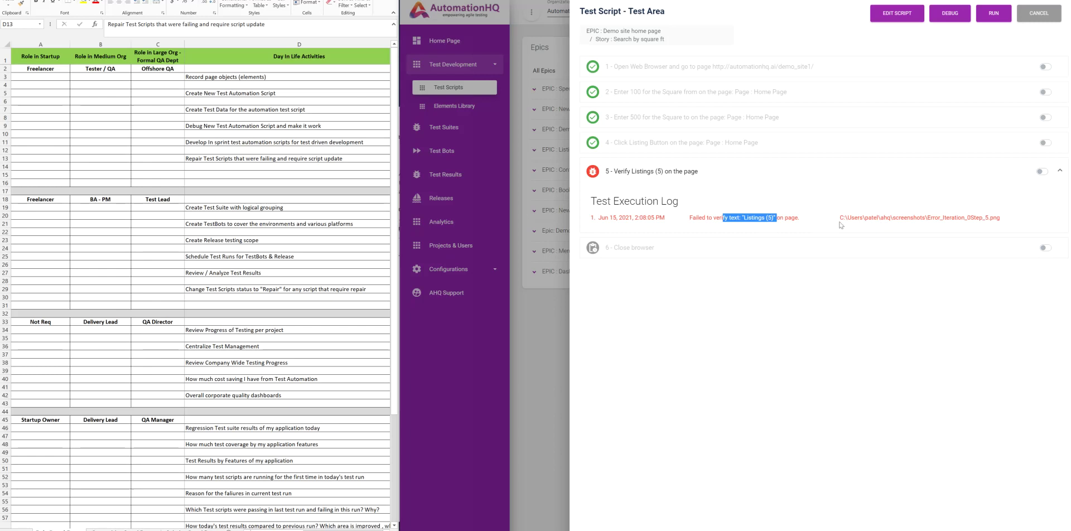
# View the logged screenshot Error_Iteration_0Step_5.png in a new browser tab, and close the script's test area
pyautogui.moveTo(840, 222); pyautogui.dragTo(992, 226)
pyautogui.rightClick(994, 224)
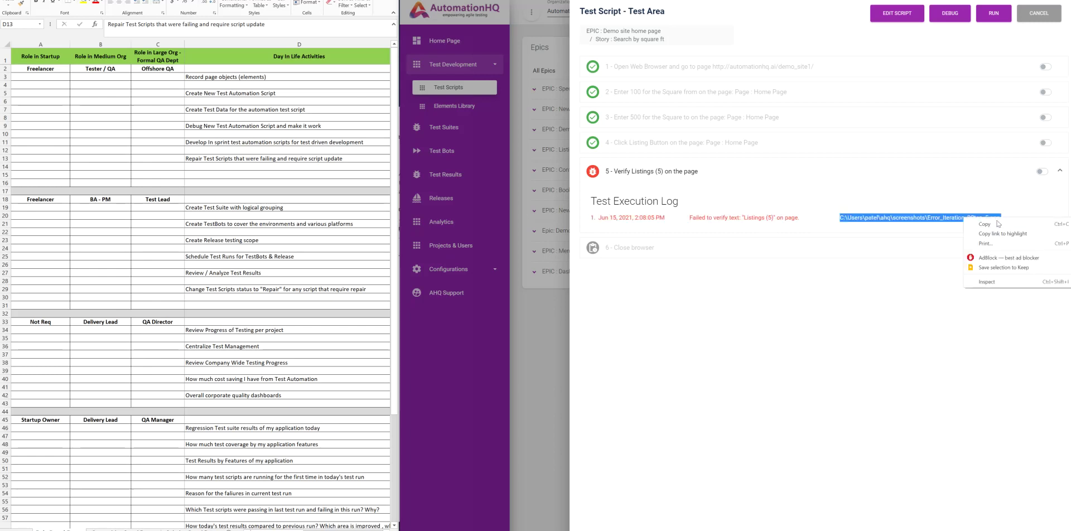
pyautogui.click(996, 226)
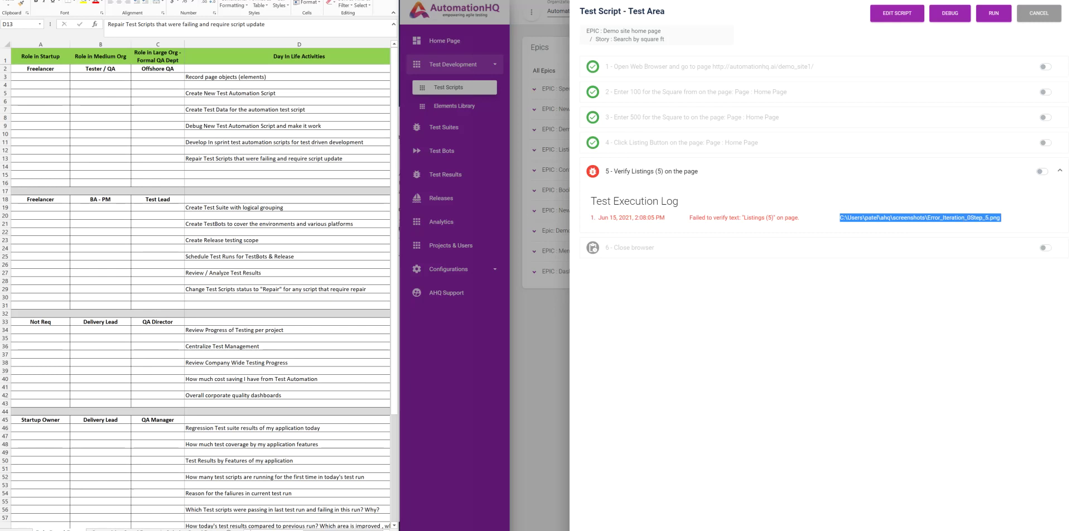
pyautogui.press('F11')
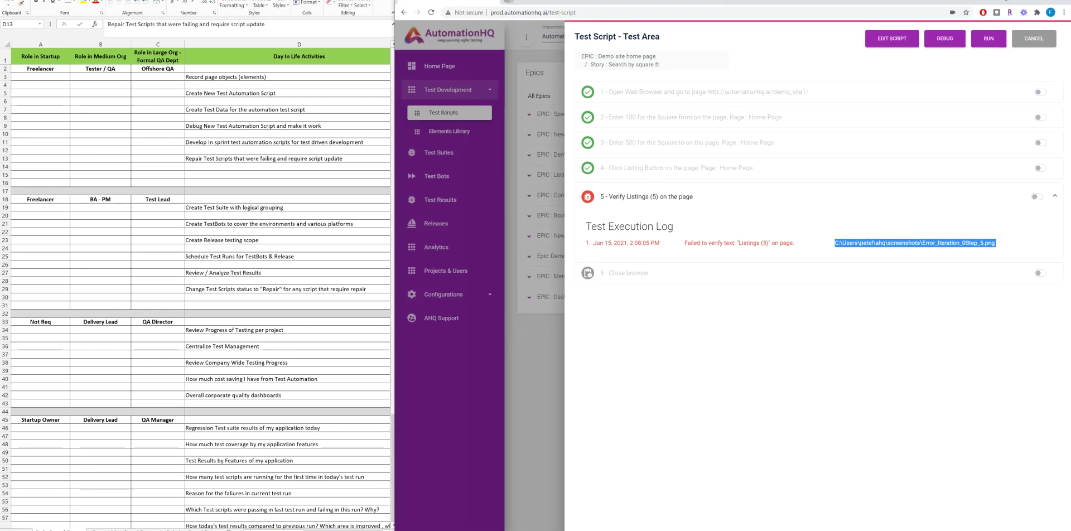
pyautogui.hotkey('ctrl', 't')
pyautogui.rightClick(525, 12)
pyautogui.click(545, 84)
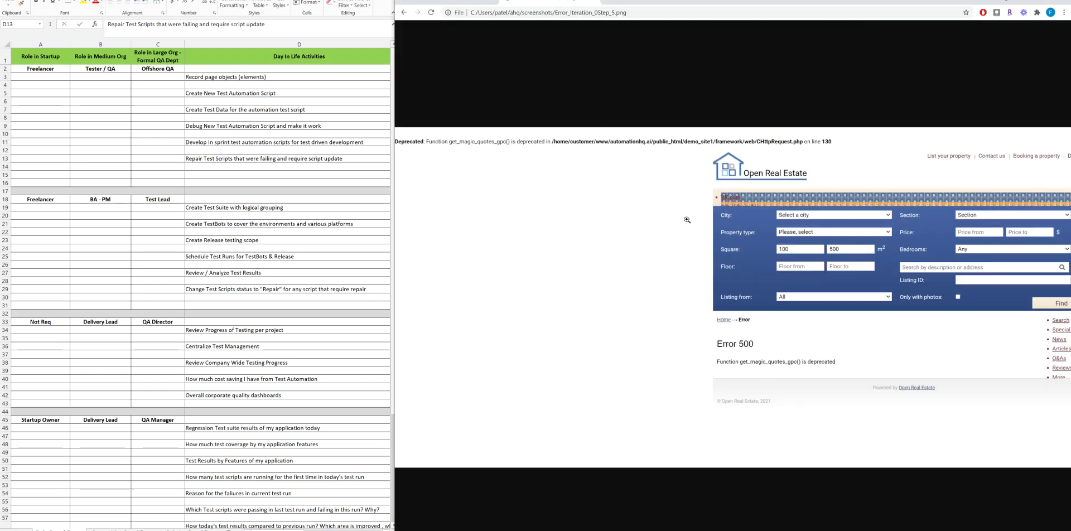
pyautogui.click(457, 6)
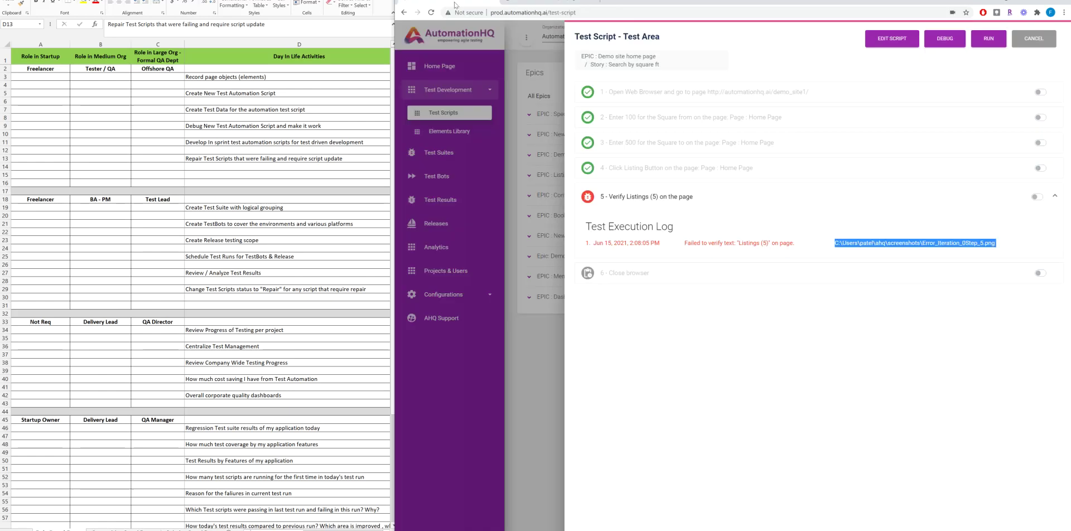
pyautogui.click(1034, 45)
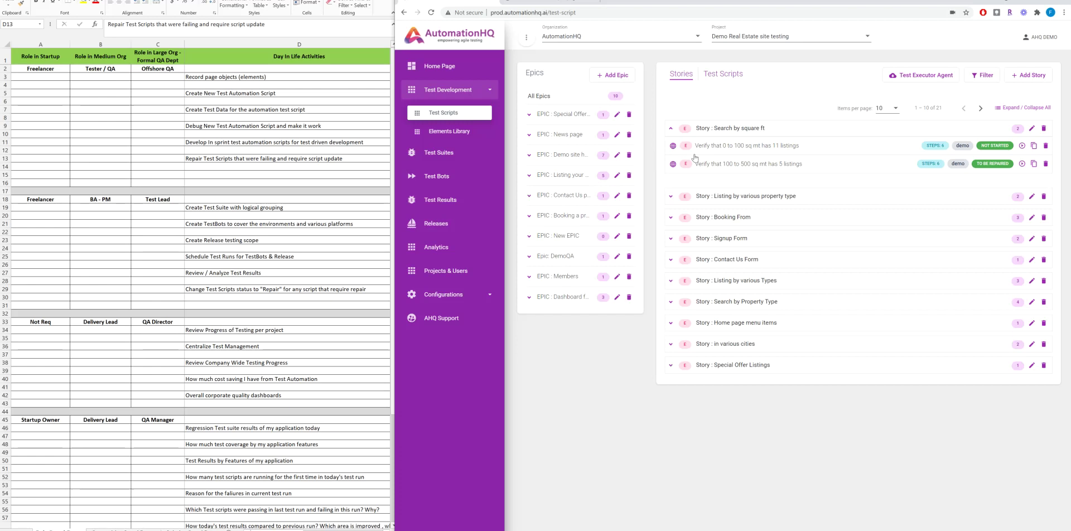
# Set the status of the script "Verify that 0 to 100 sq mt has 11 listings" to To be Repaired, and cancel the edit
pyautogui.click(771, 146)
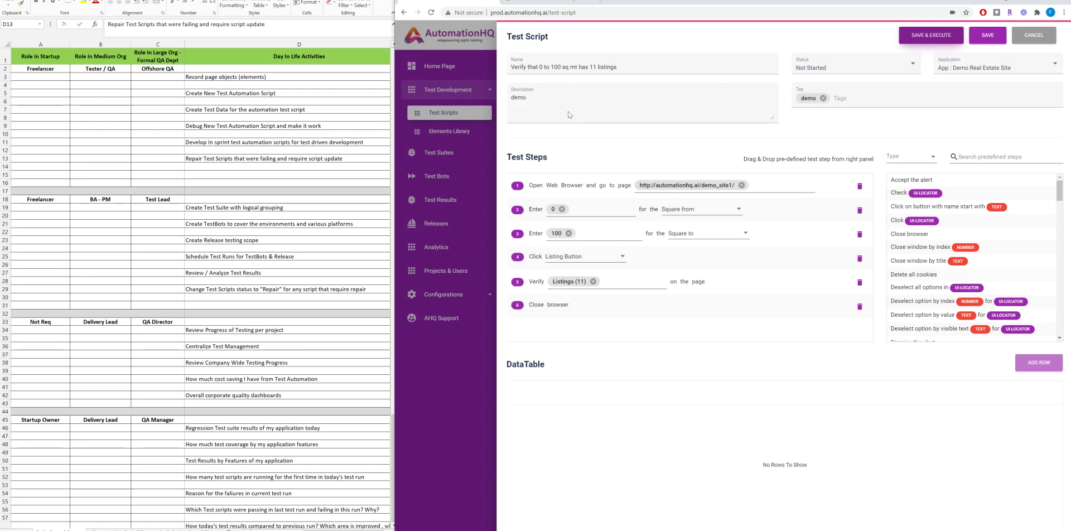
pyautogui.click(806, 68)
pyautogui.click(814, 115)
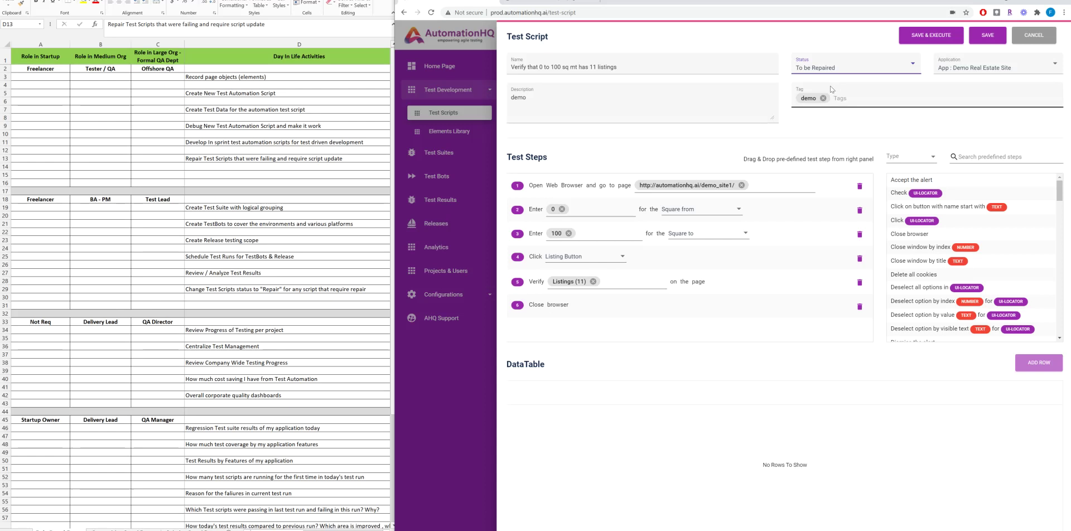
pyautogui.click(1031, 35)
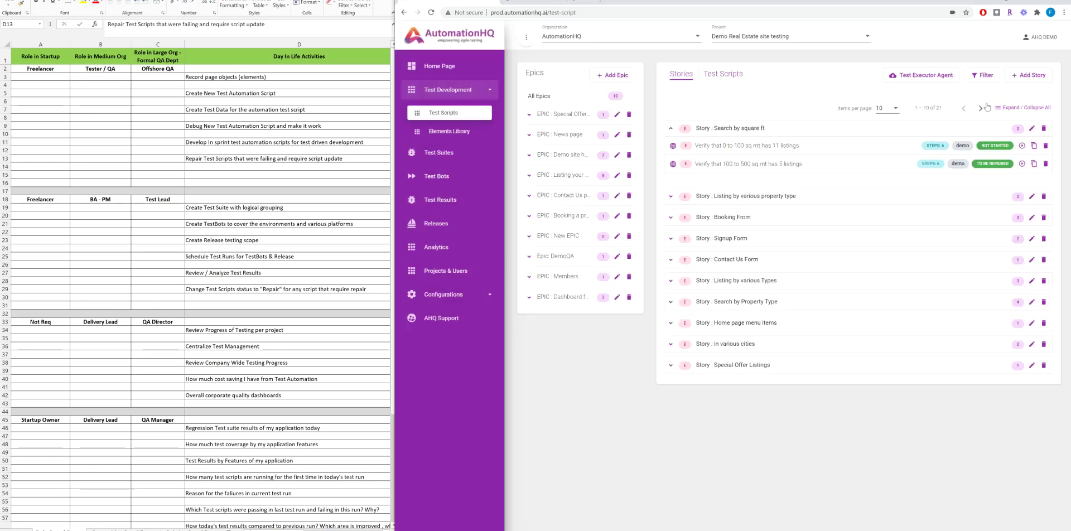
# Filter the stories by the status To be Repaired and review the script "Verify that 0 to 100 sq mt has 11 listings"
pyautogui.click(983, 75)
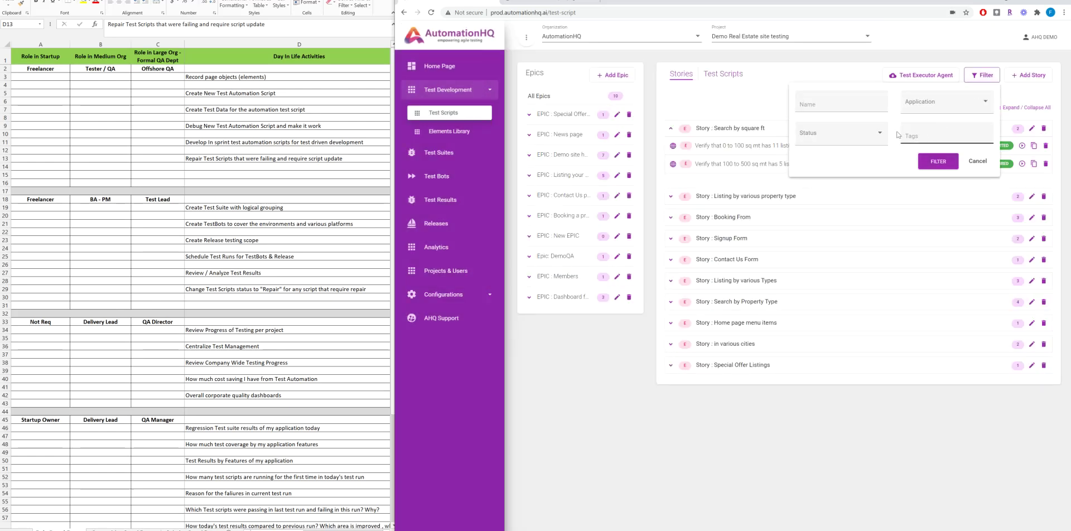
pyautogui.click(841, 136)
pyautogui.click(832, 200)
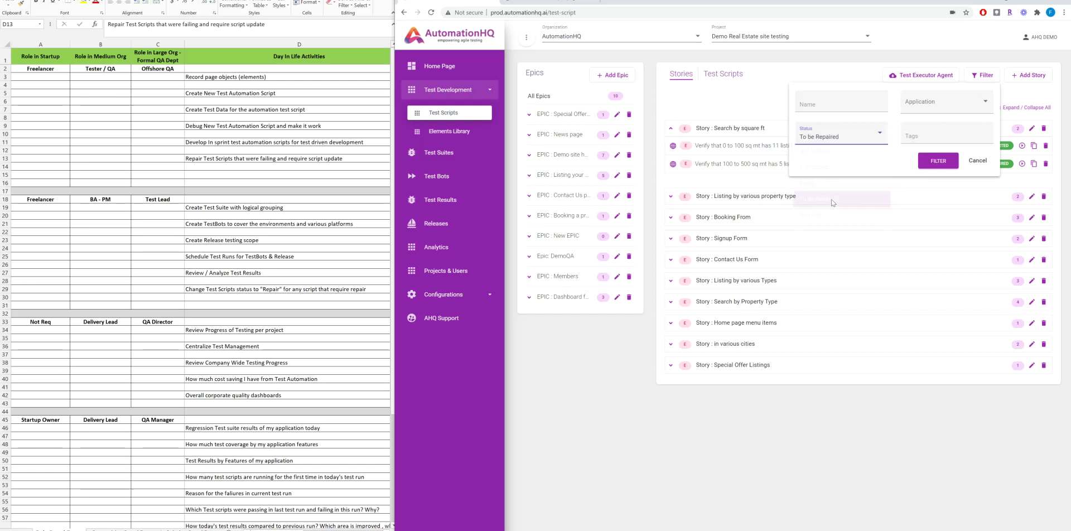
pyautogui.click(937, 161)
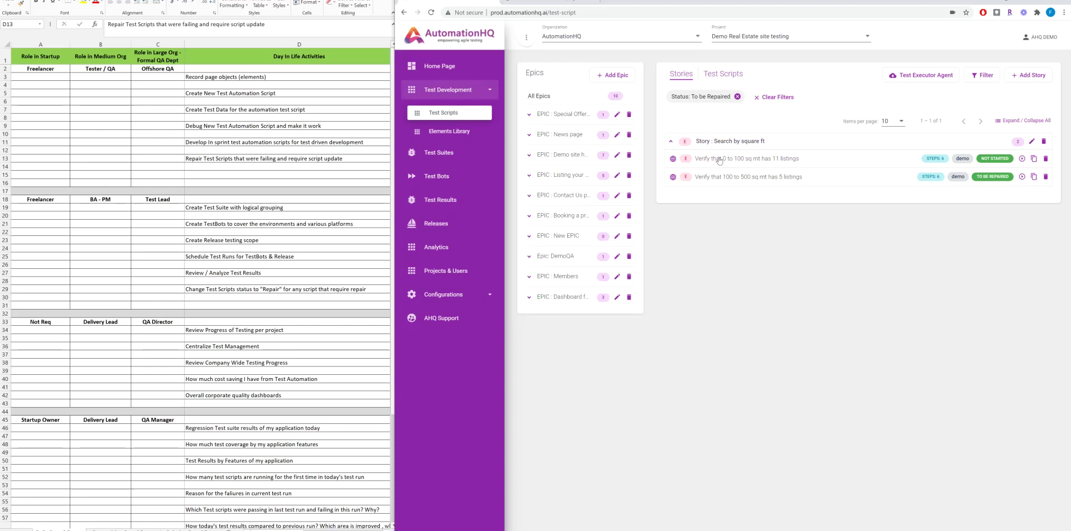
pyautogui.click(718, 159)
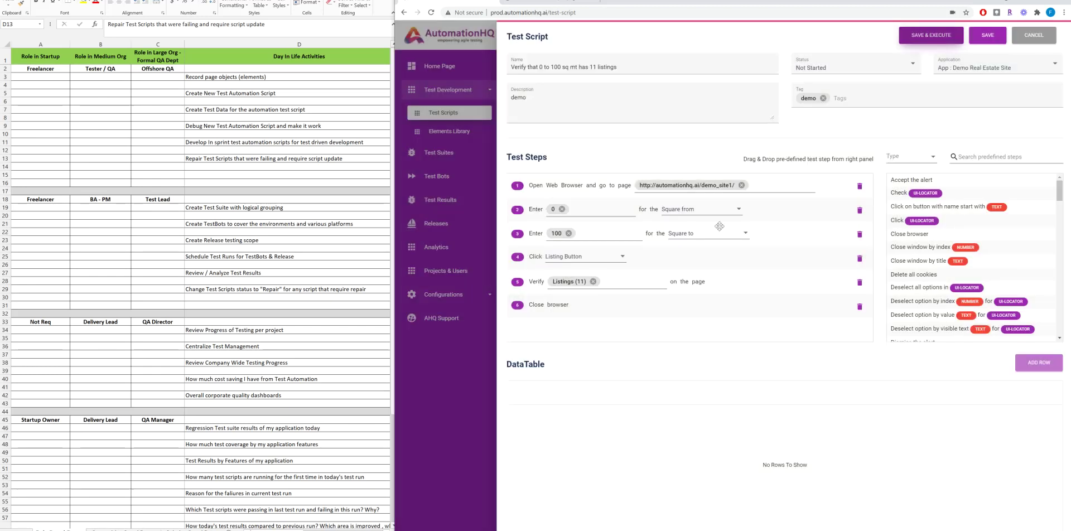
pyautogui.click(1034, 35)
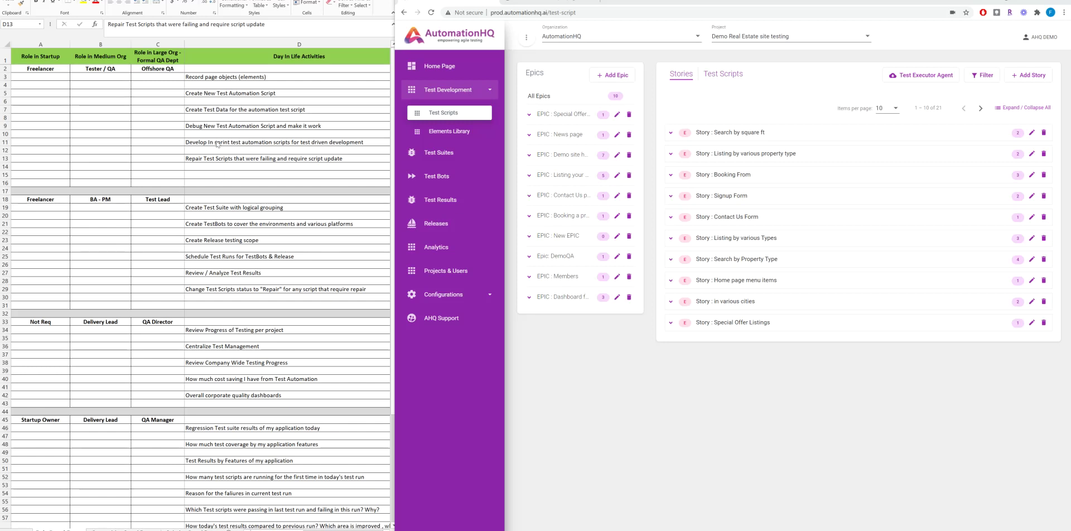
# Draft a test suite with "Copy of Verify that Toronto has 1 listing on demo site", "Simple Book page" and "Test Script name", and cancel it
pyautogui.click(451, 154)
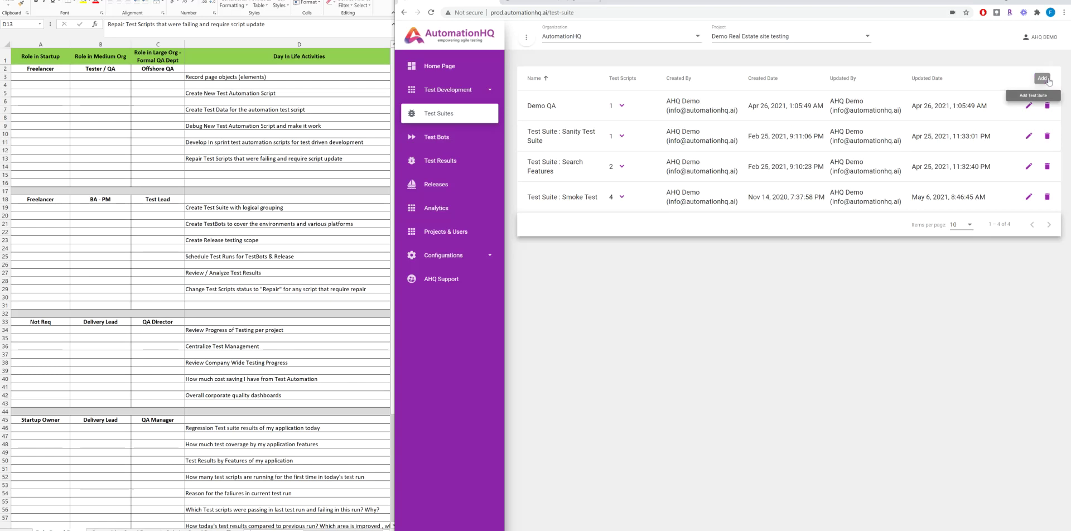
pyautogui.click(1047, 80)
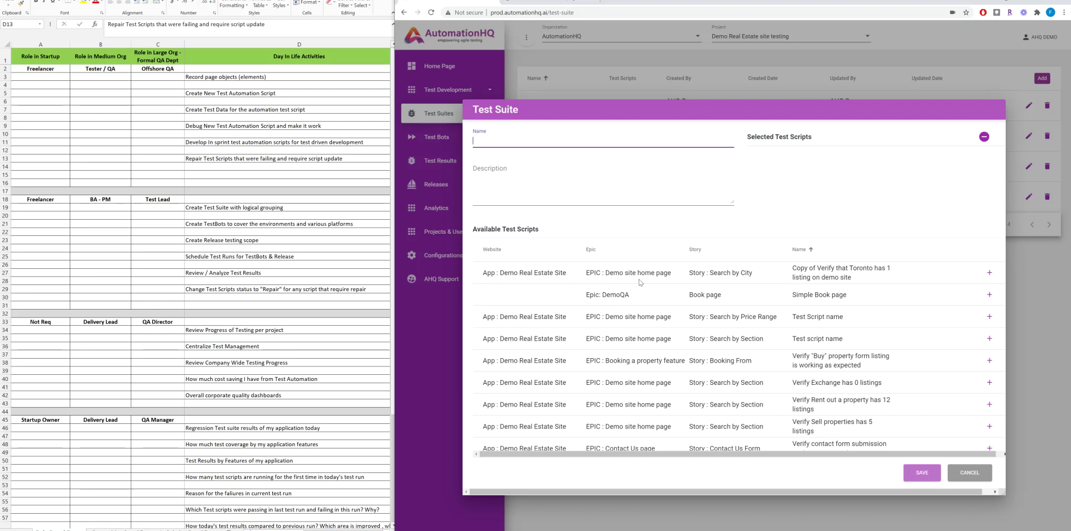
pyautogui.click(989, 272)
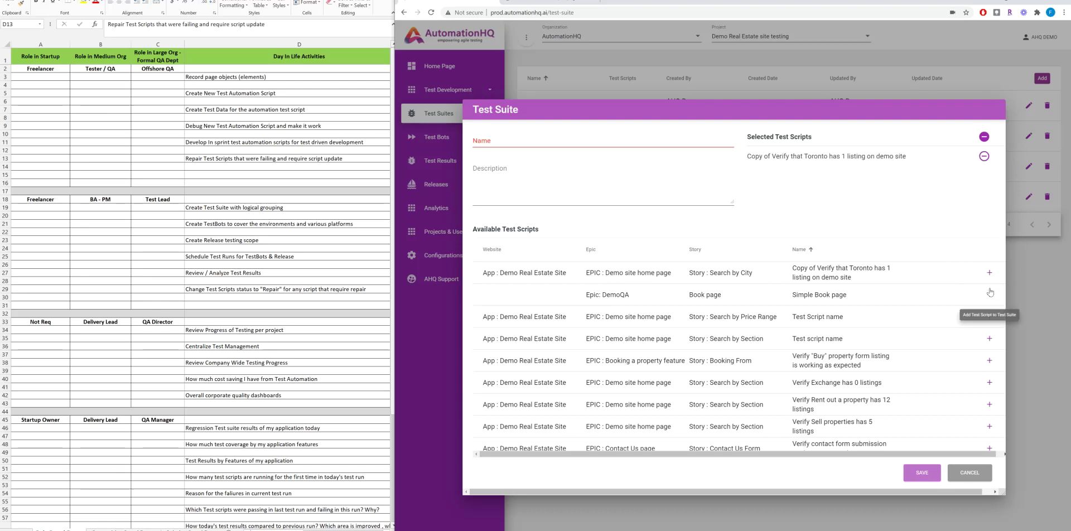
pyautogui.click(988, 294)
pyautogui.click(989, 316)
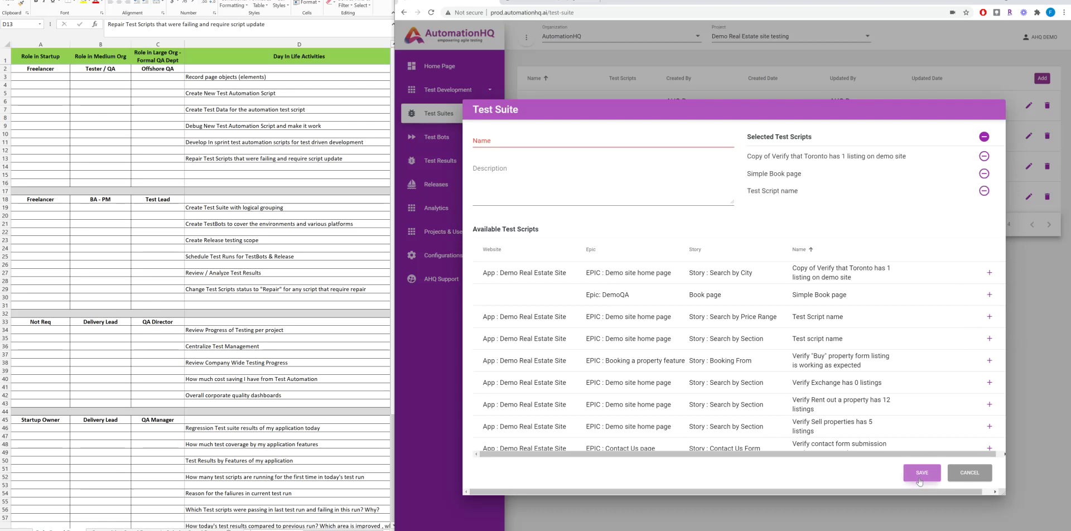
pyautogui.click(968, 472)
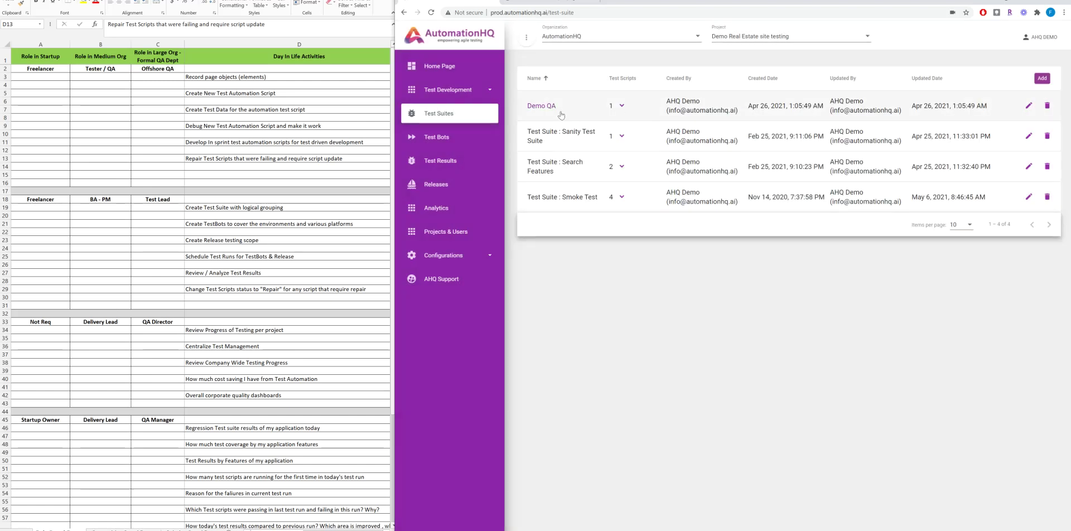
# Start a new test bot and add the suites Demo QA and Test Suite : Sanity Test Suite to it
pyautogui.click(441, 143)
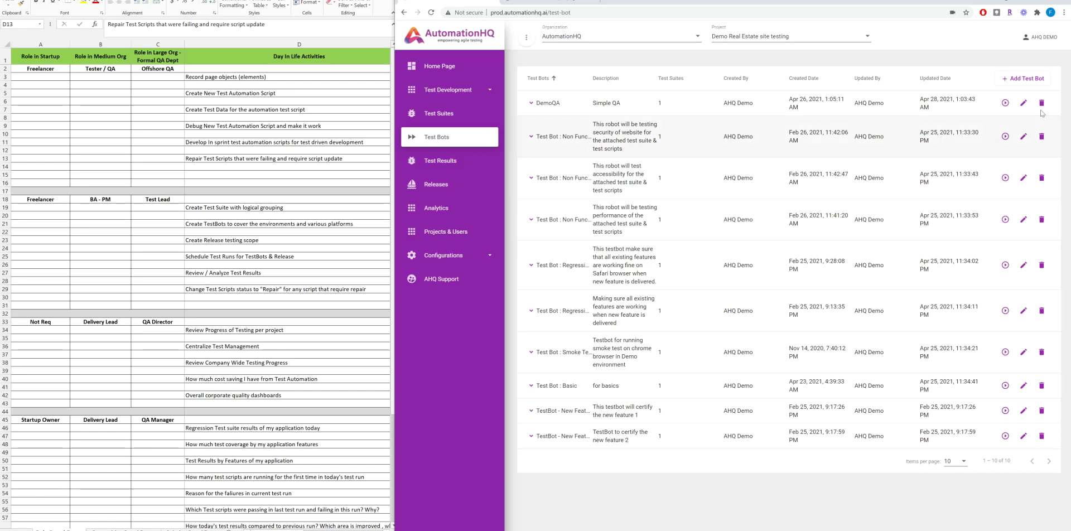
pyautogui.click(1024, 80)
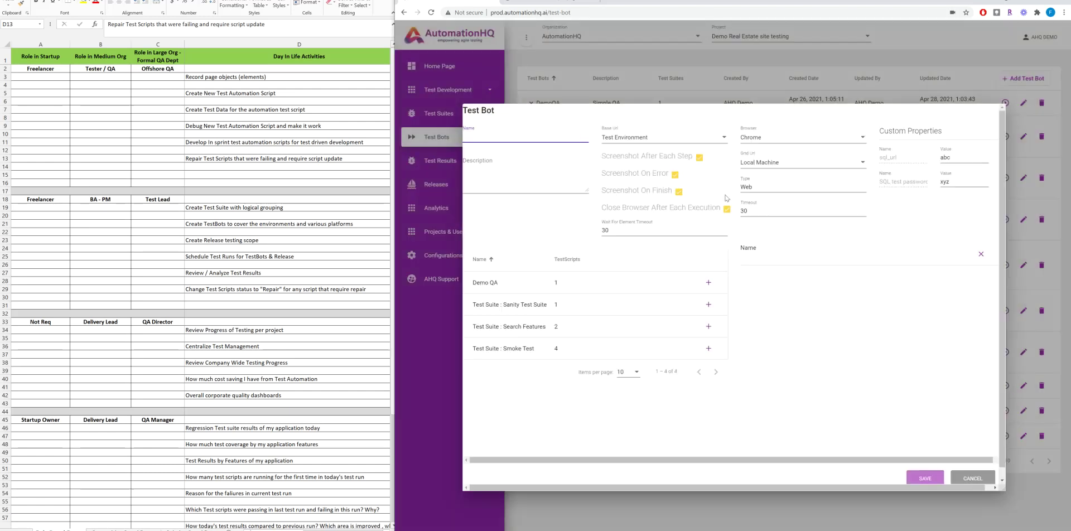
pyautogui.click(714, 288)
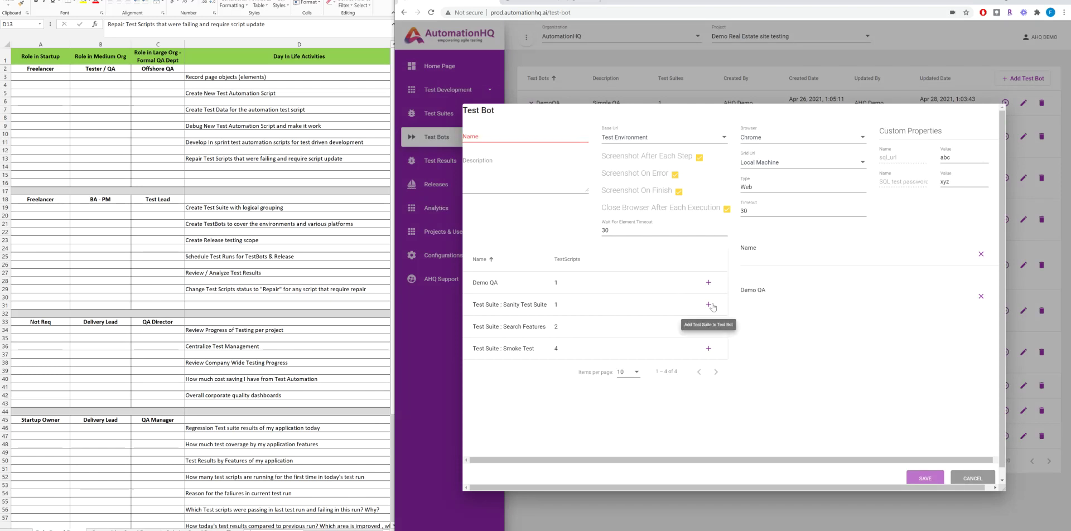
pyautogui.click(710, 306)
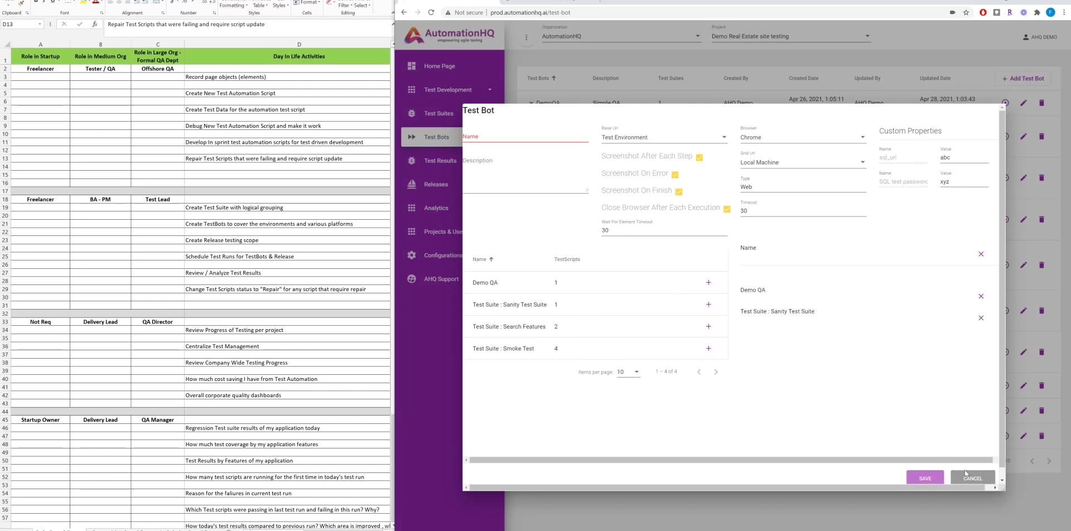
# Review the browser and grid options offered for the new test bot, and cancel its creation
pyautogui.click(783, 138)
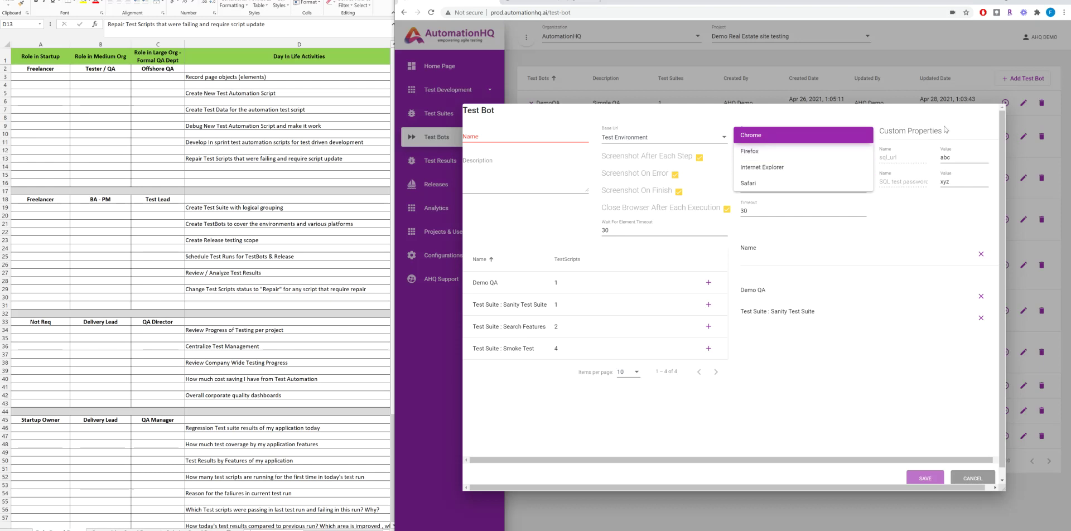
pyautogui.click(897, 234)
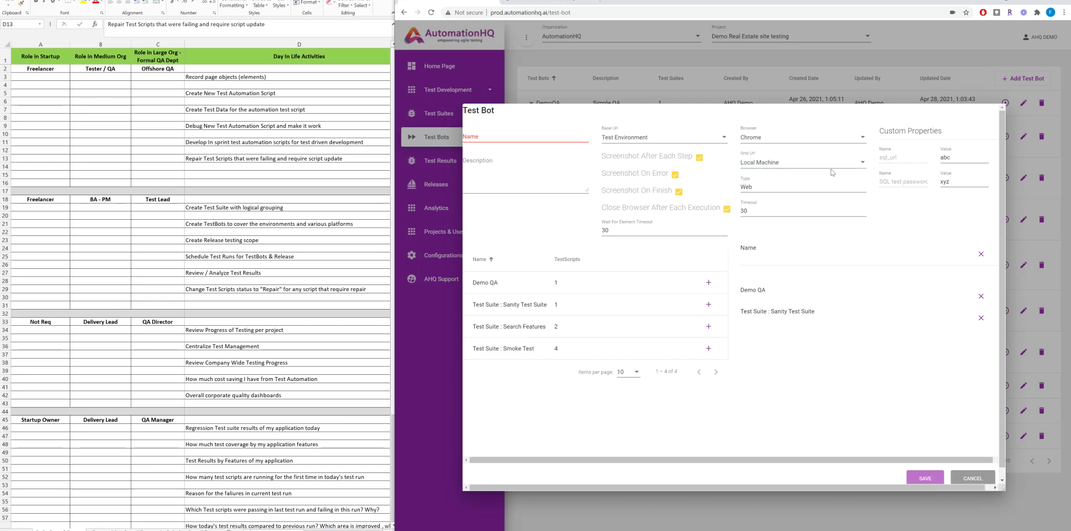
pyautogui.click(808, 168)
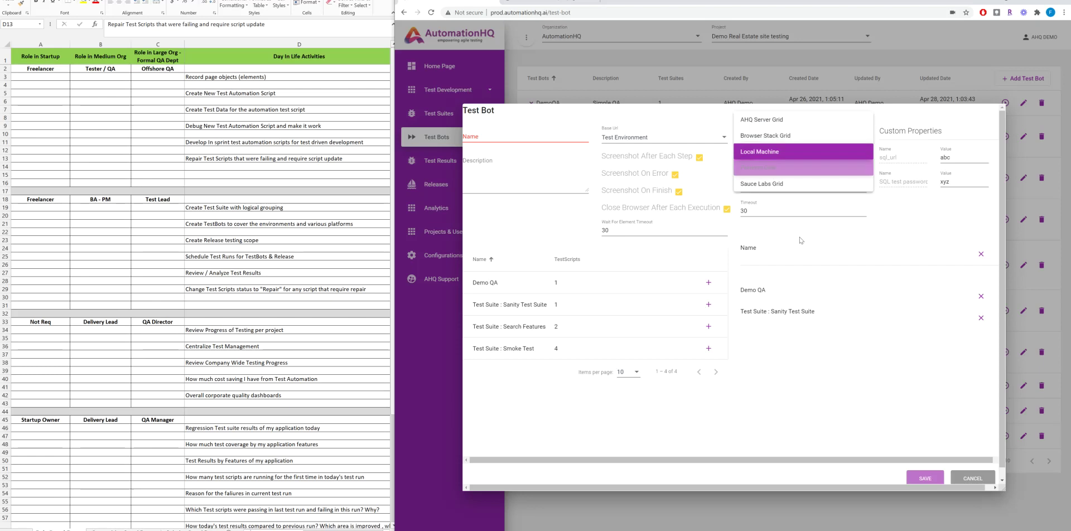
pyautogui.click(882, 260)
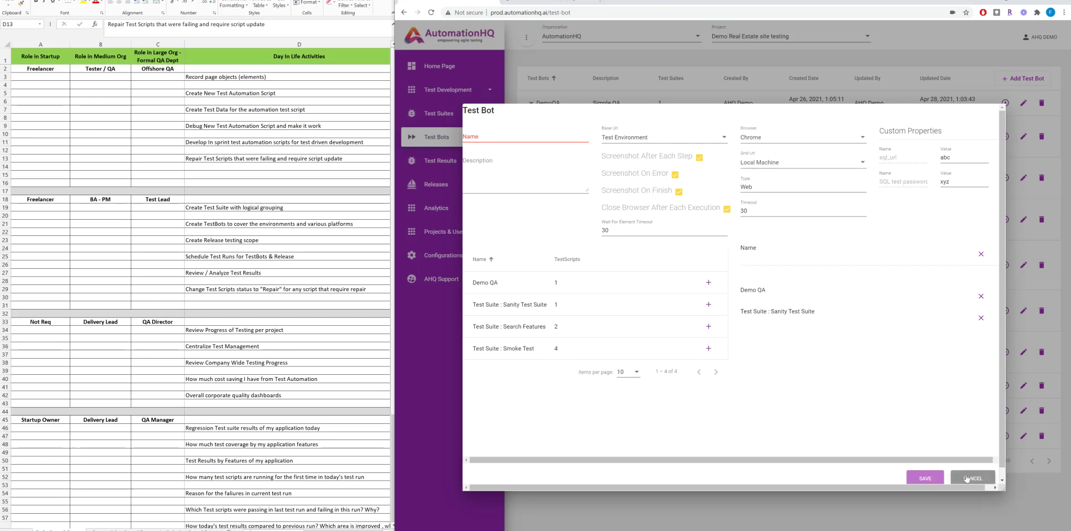
pyautogui.click(966, 478)
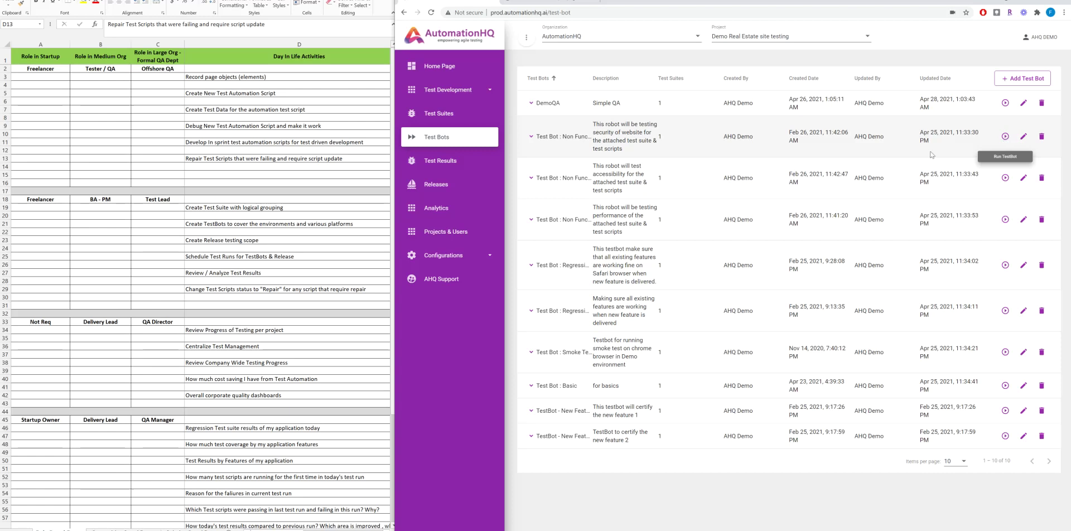
# Review the Smoke Test results of Test Run - June 14 # 2 down to the "Buy" property form script's step results, and close them
pyautogui.click(430, 163)
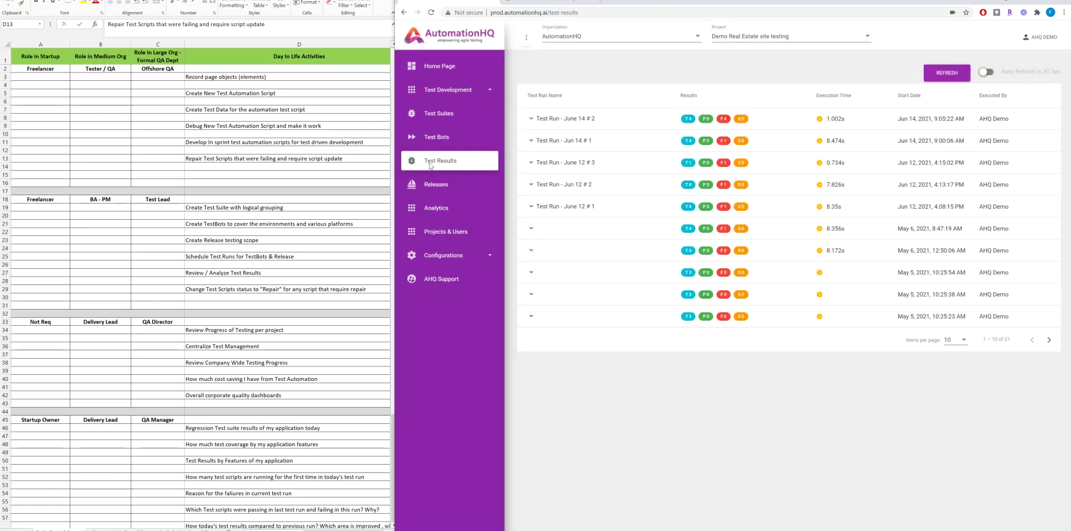
pyautogui.click(533, 118)
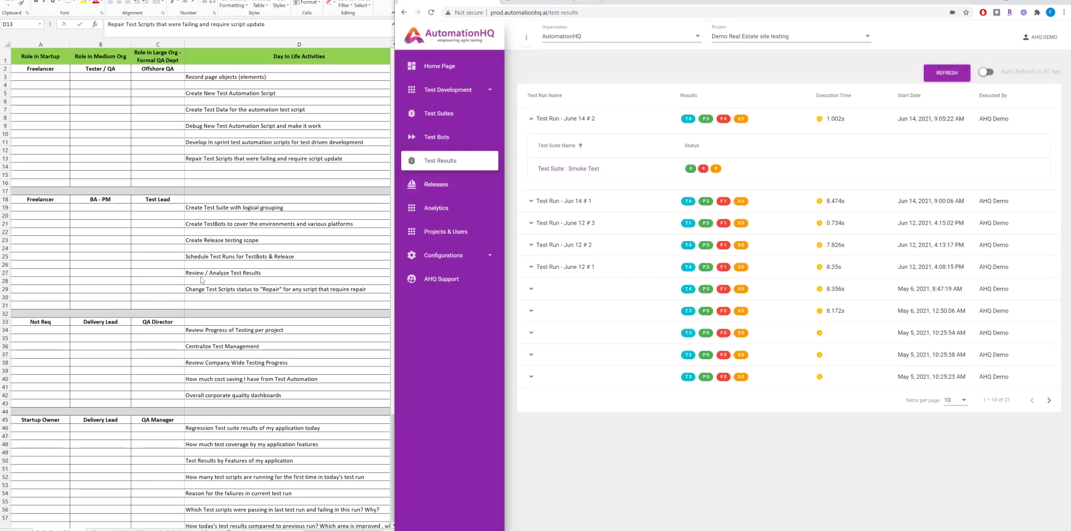
pyautogui.click(565, 169)
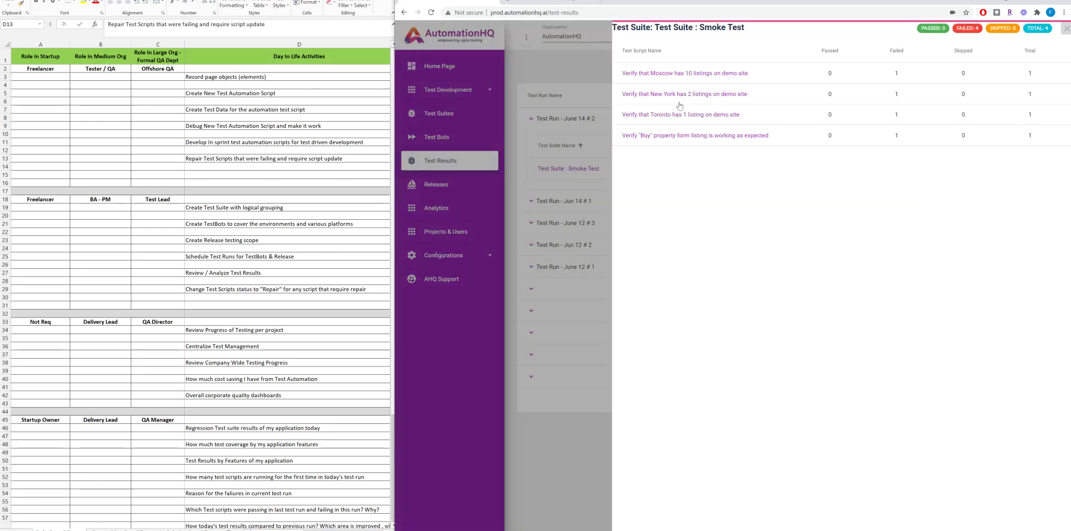
pyautogui.click(733, 136)
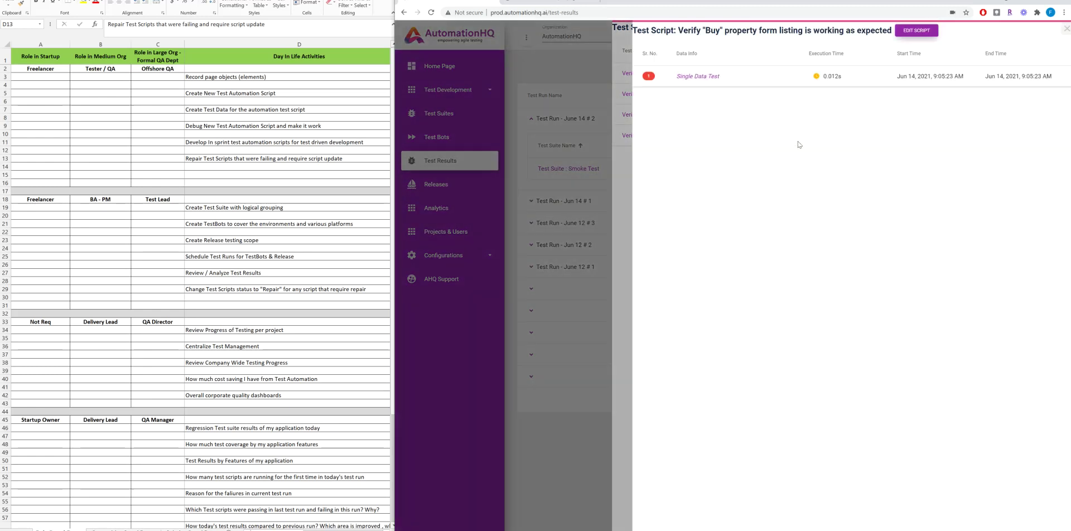
pyautogui.click(700, 76)
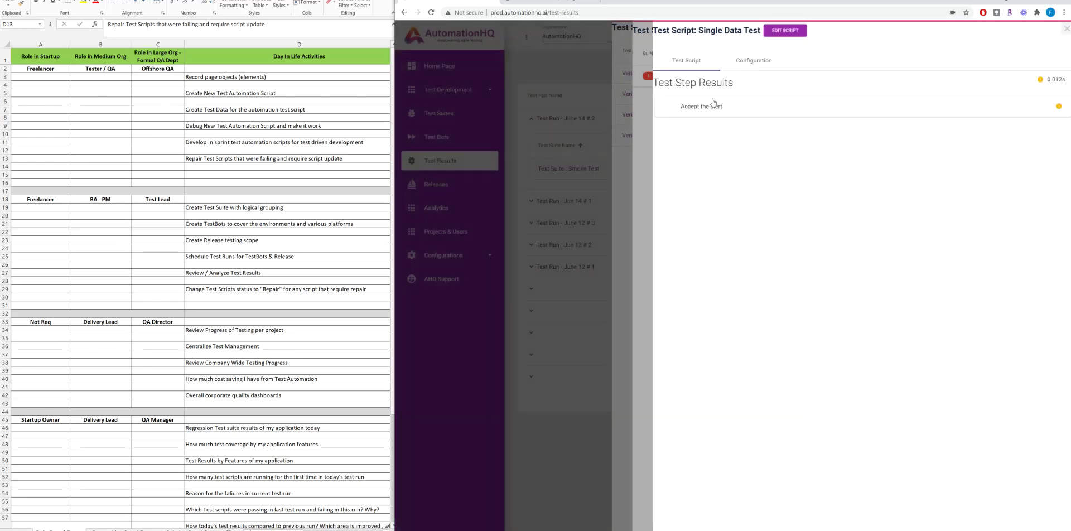
pyautogui.click(1065, 29)
pyautogui.click(1064, 30)
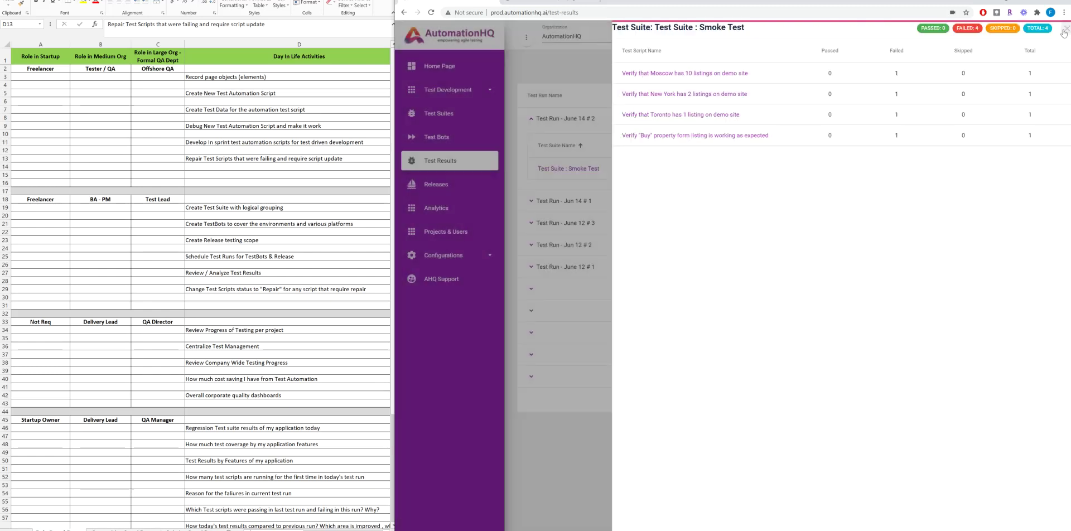
pyautogui.click(1064, 32)
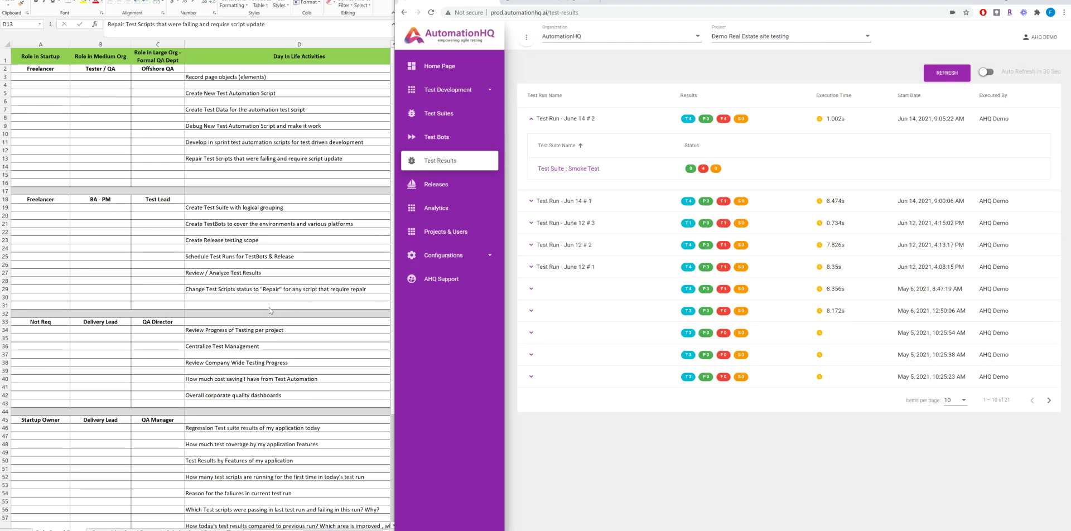
# Examine the step results of the "Buy" property form script in the Sanity Test Suite of Test Run - June 12 # 3
pyautogui.click(566, 223)
pyautogui.click(577, 212)
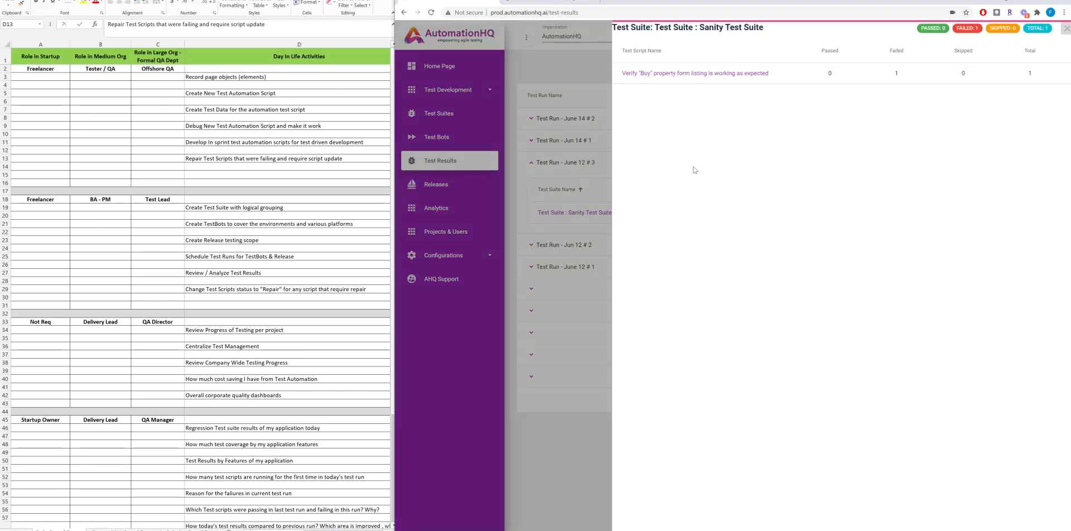
pyautogui.click(694, 74)
pyautogui.click(707, 79)
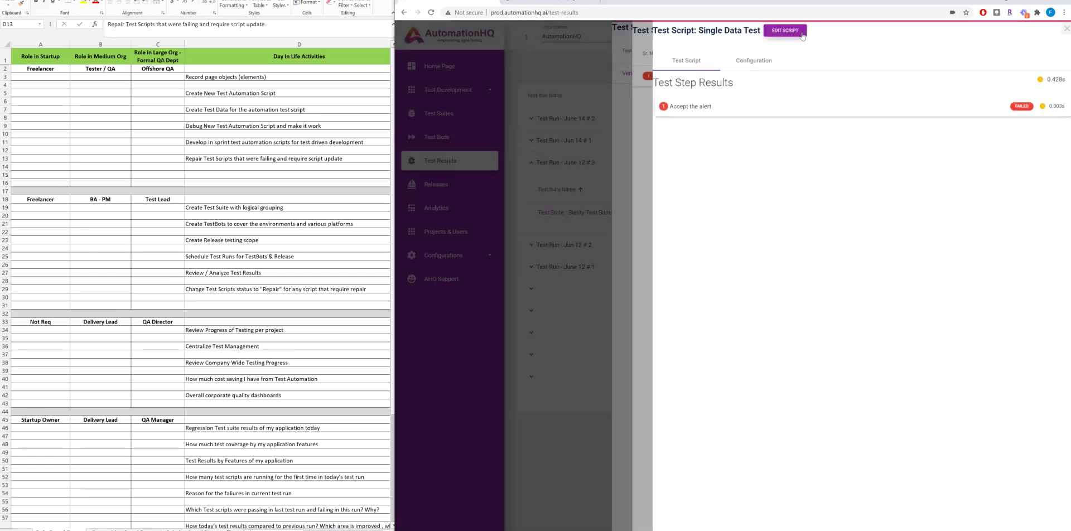
# Edit the "Buy" property form script from its results, set its status to To be Repaired, and cancel the edit
pyautogui.click(804, 36)
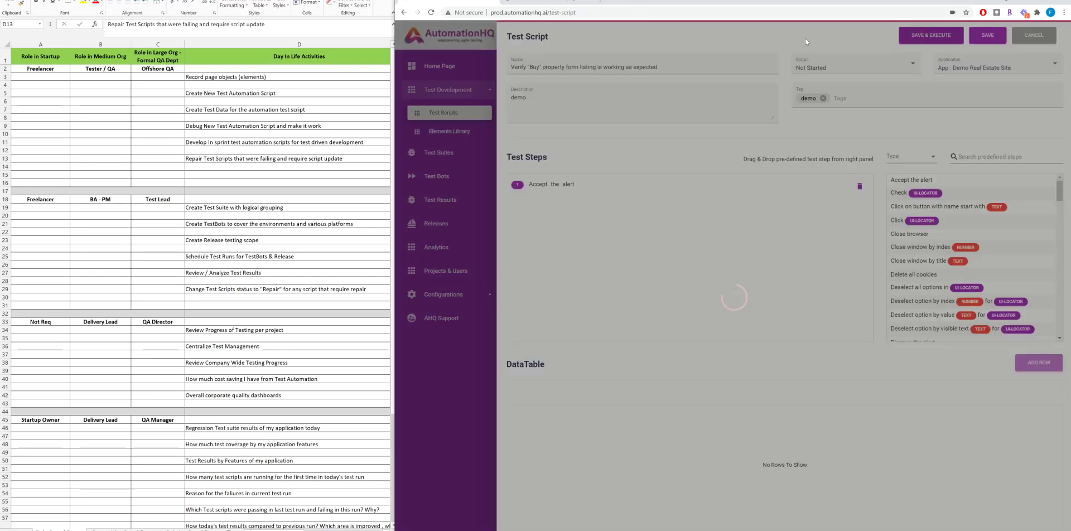
pyautogui.click(865, 70)
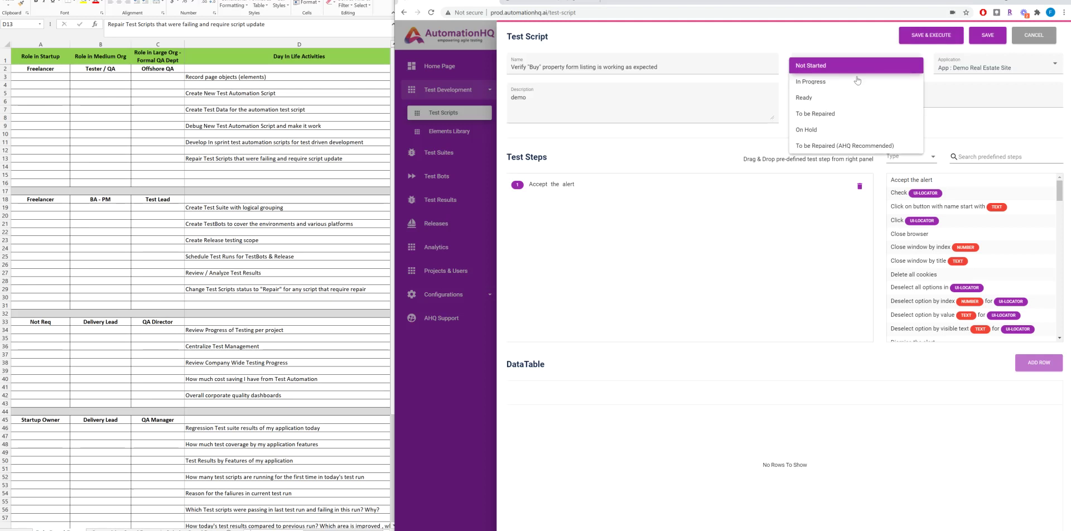
pyautogui.click(824, 120)
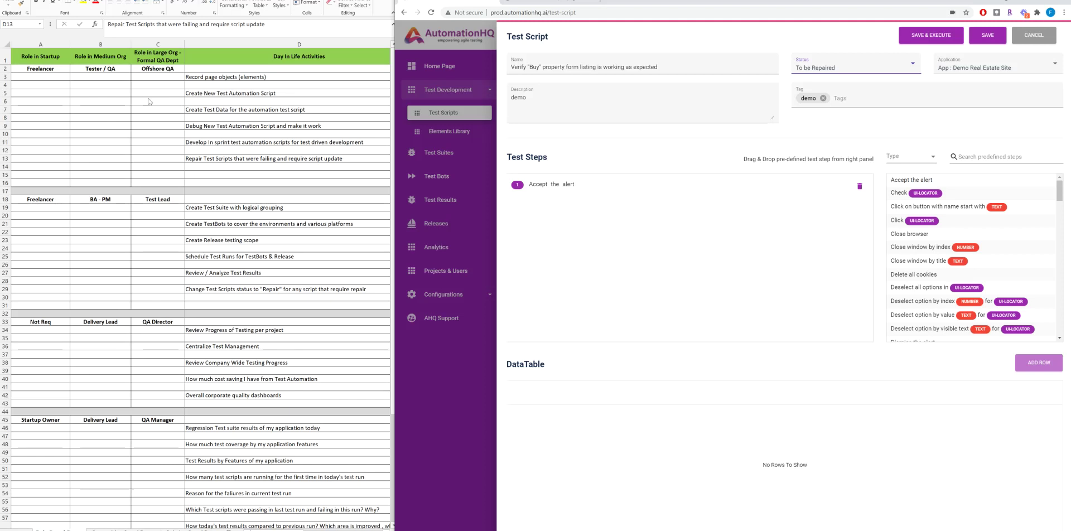
pyautogui.click(1041, 36)
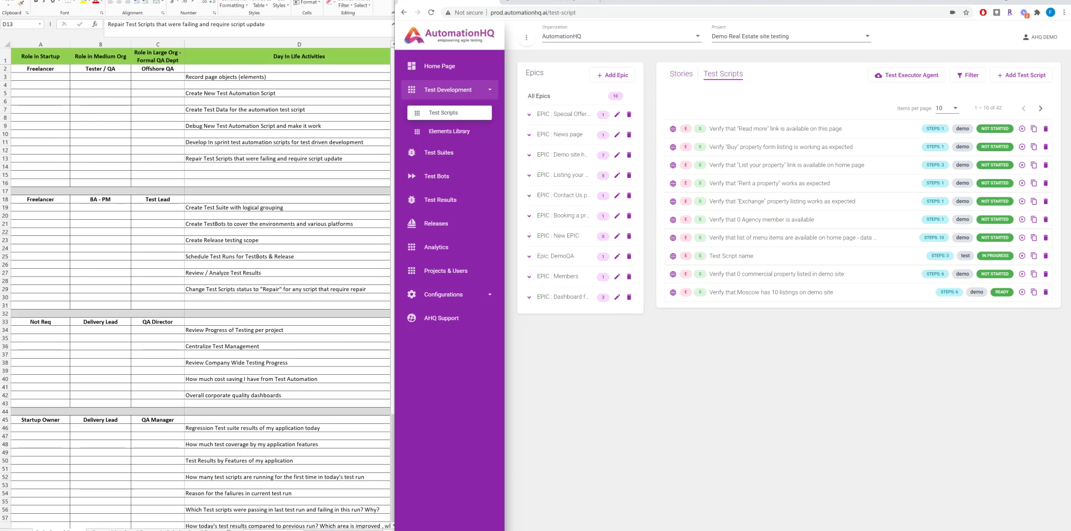
# Examine the analytics dashboard of the Smoke TestBot, including the passed and failed shares of its last execution and the category results
pyautogui.scroll(-6, 200, 290)
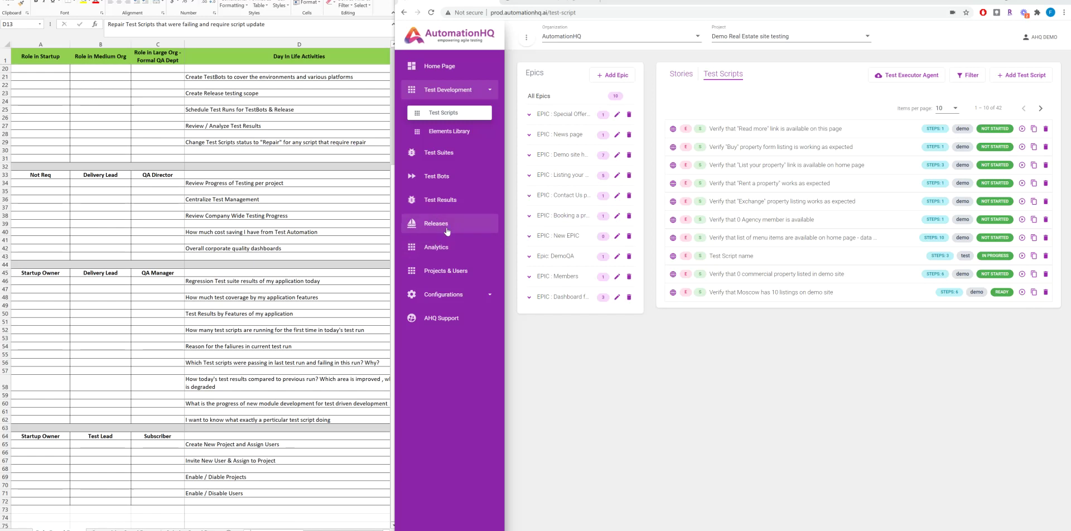
pyautogui.click(444, 247)
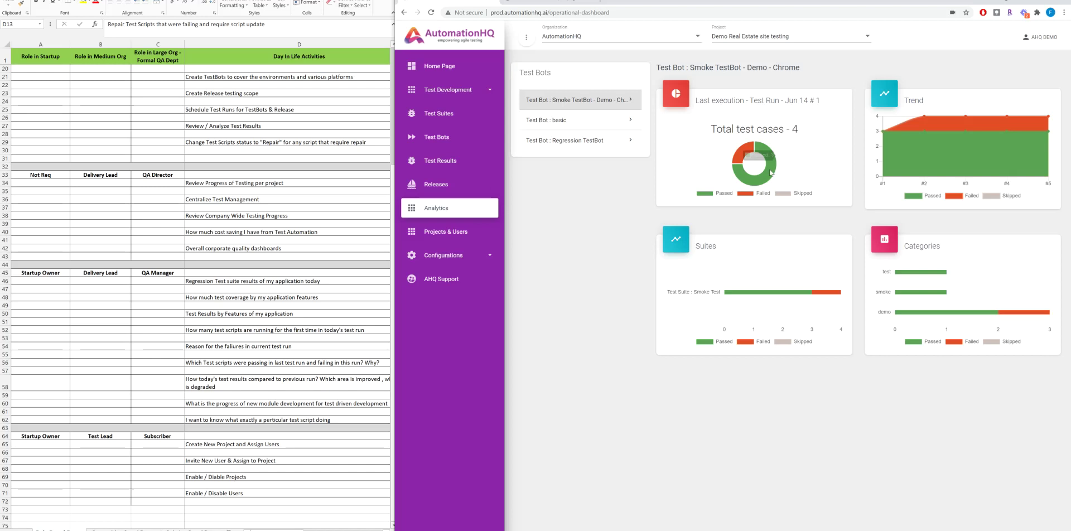
pyautogui.moveTo(773, 181)
pyautogui.moveTo(892, 279)
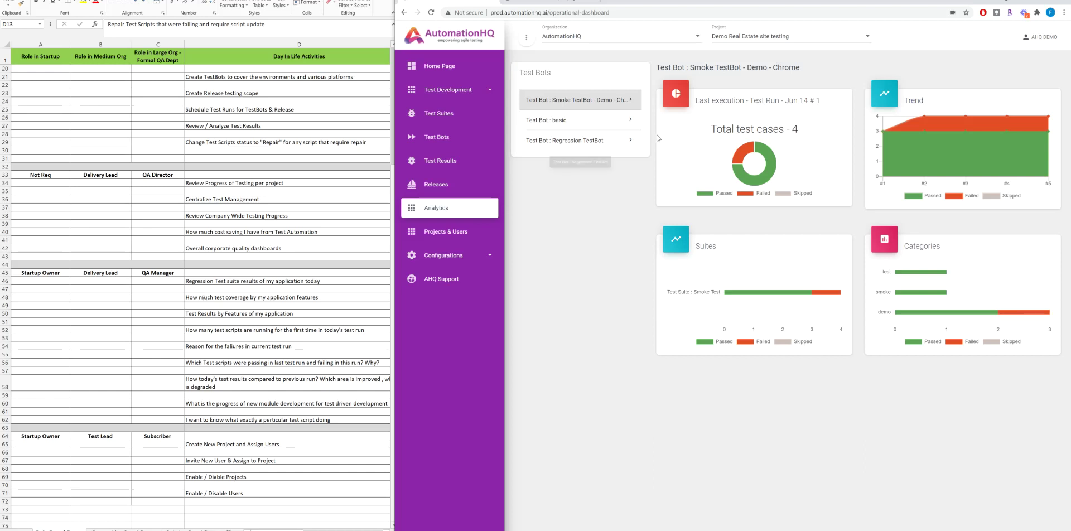
pyautogui.moveTo(749, 157)
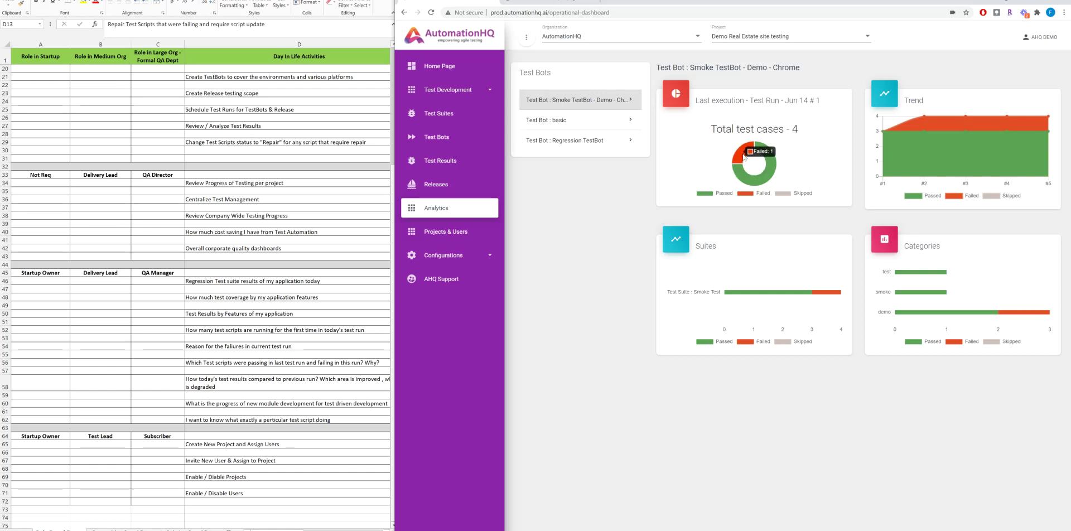
# Examine the step results of the "Buy" property form script in the Smoke Test suite of Test Run - Jun 14 # 1
pyautogui.click(443, 161)
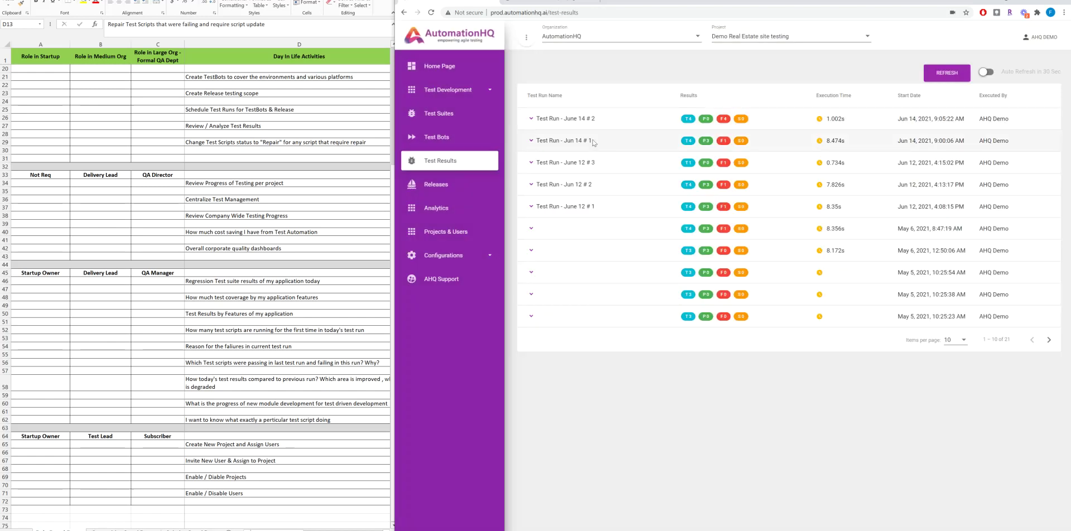
pyautogui.click(561, 141)
pyautogui.click(568, 190)
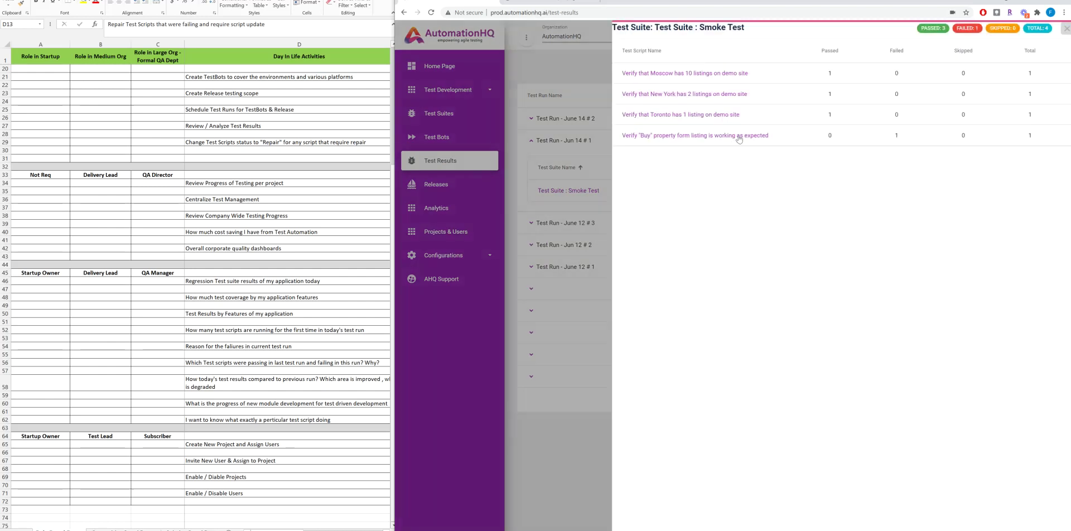
pyautogui.click(729, 136)
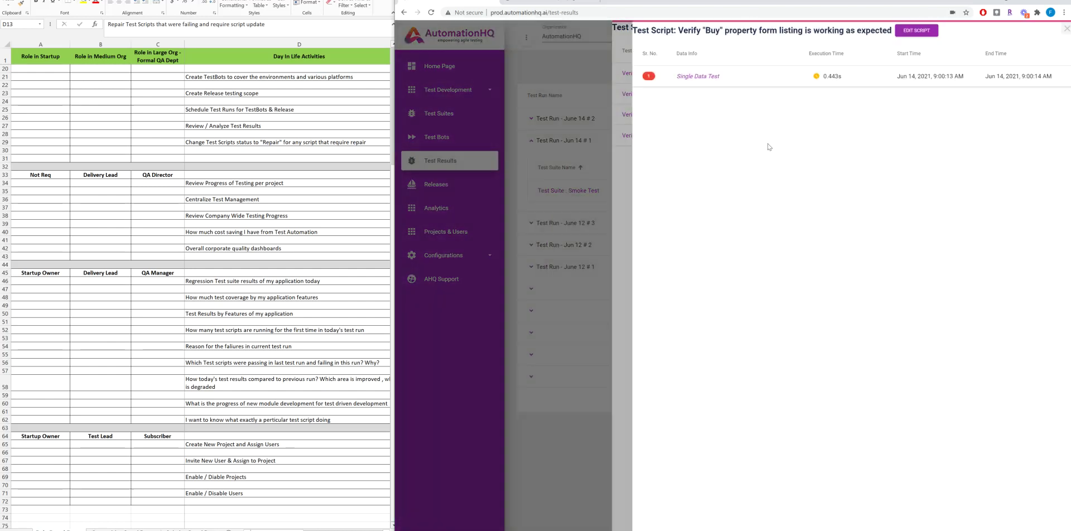
pyautogui.click(711, 78)
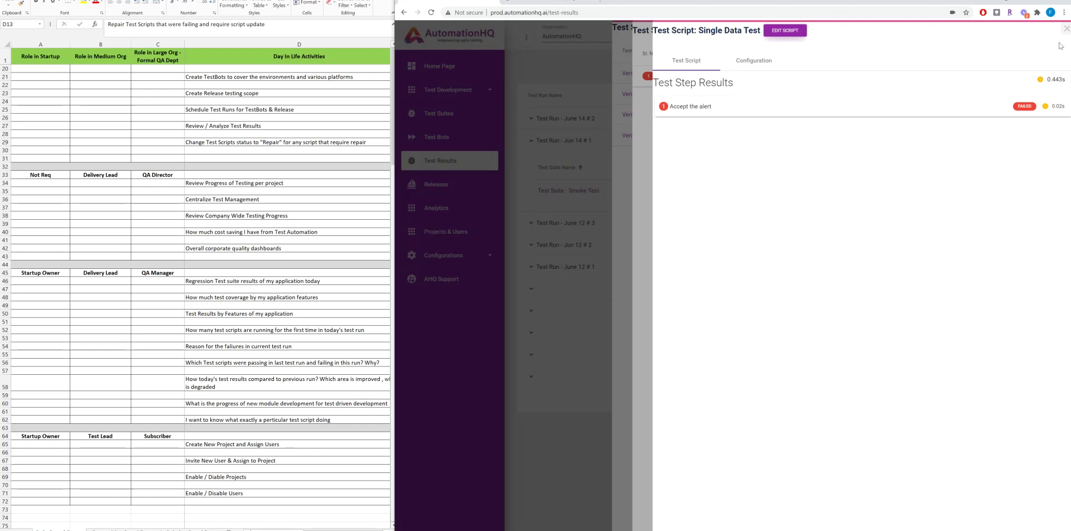
# Close the "Buy" script results and review the Smoke TestBot - Demo - Chrome analytics for last execution, trend, suites and categories
pyautogui.click(1065, 29)
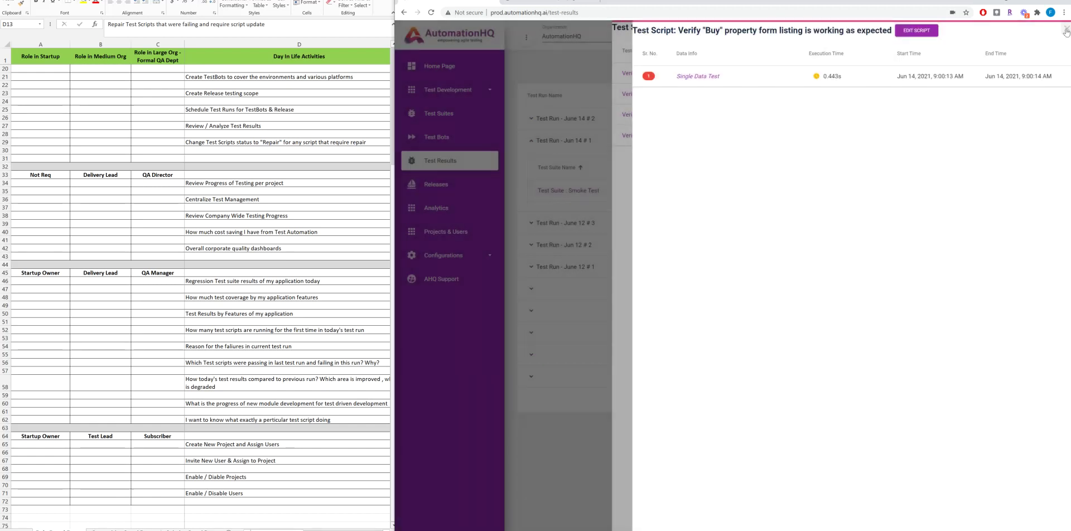
pyautogui.click(1065, 30)
pyautogui.click(1065, 29)
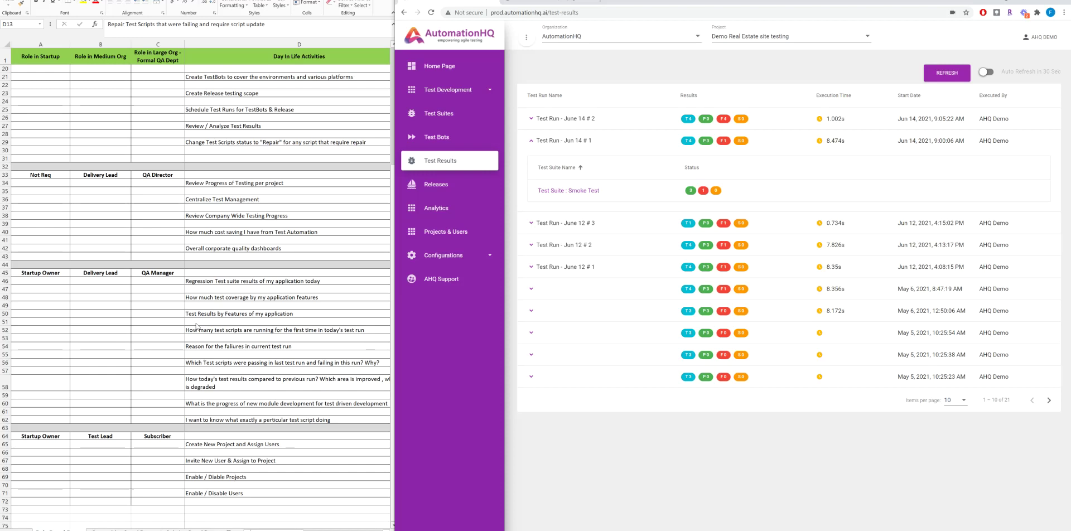
pyautogui.click(481, 165)
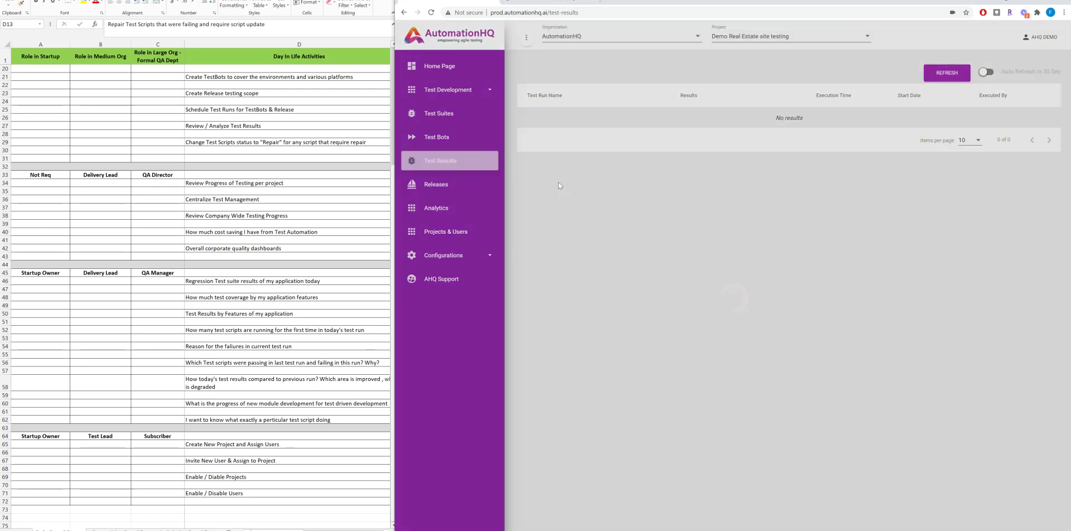
pyautogui.click(469, 208)
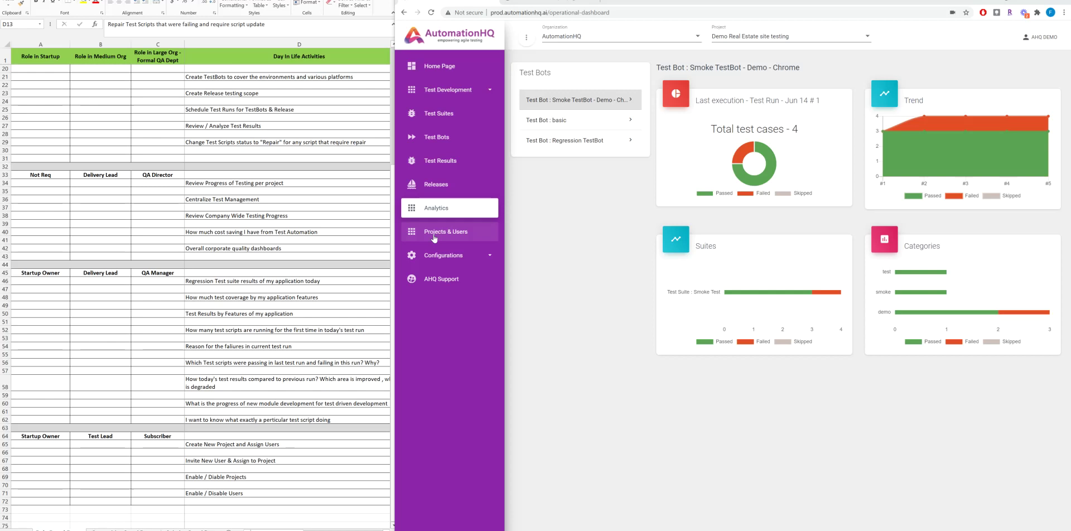
# Show the assigned users of the AHQ Smoke Test and Demo Real Estate site testing projects
pyautogui.click(435, 234)
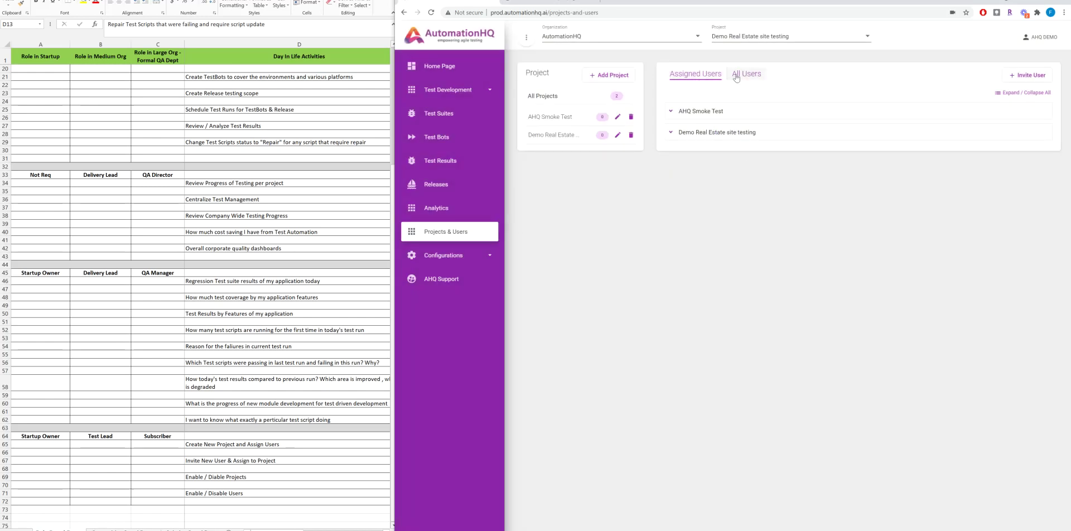
pyautogui.click(672, 112)
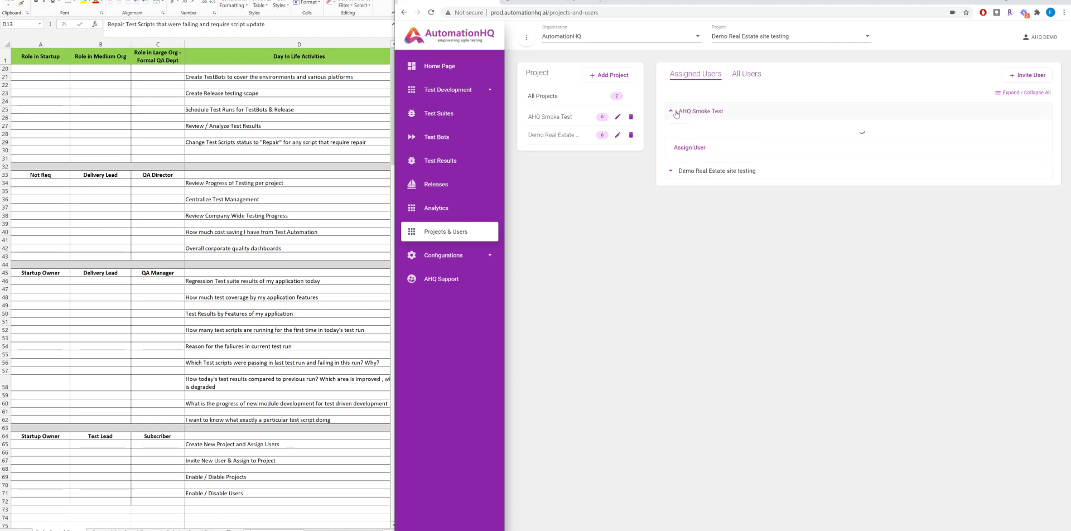
pyautogui.click(670, 184)
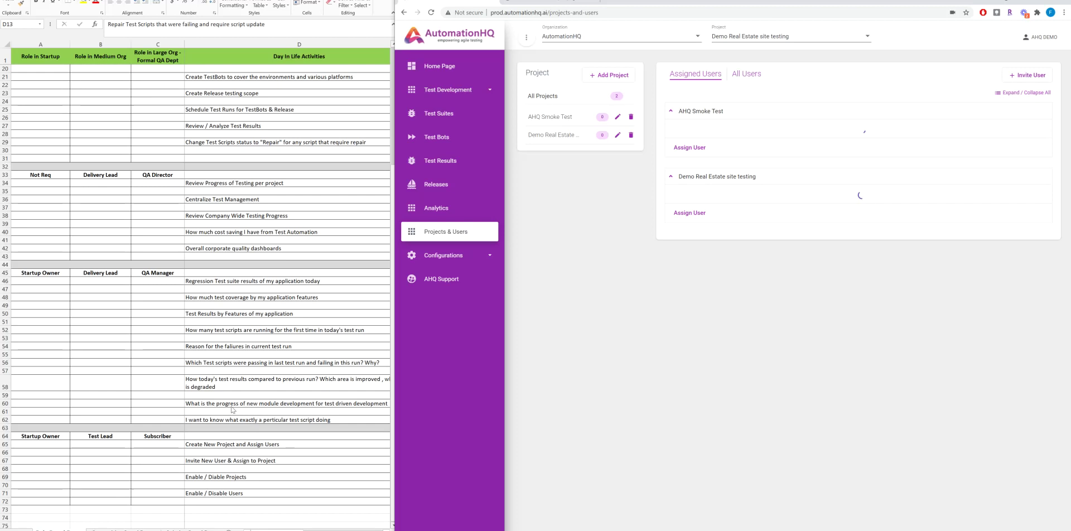
# Disable the AutomationHQ support account in the list of all users and enable it again
pyautogui.click(744, 75)
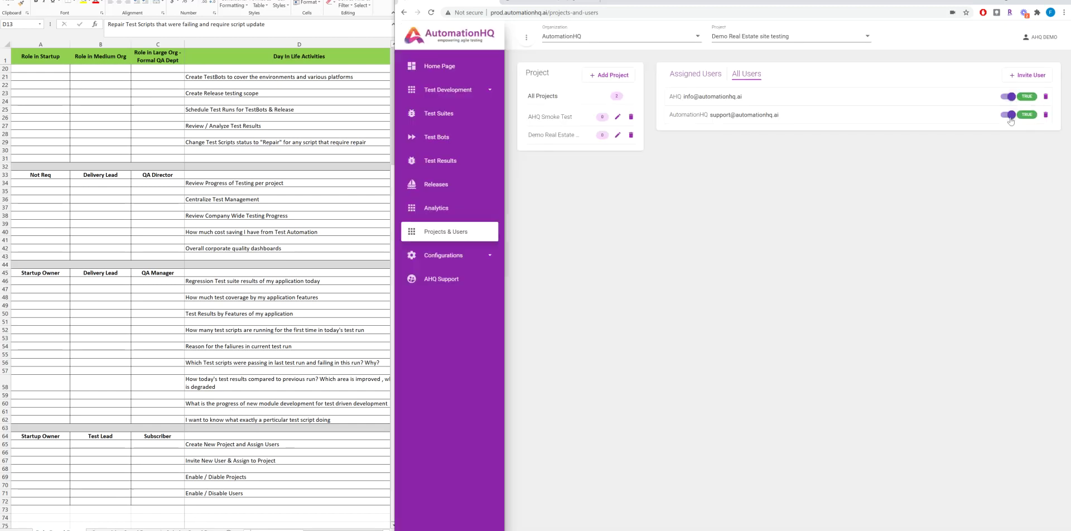
pyautogui.click(1008, 115)
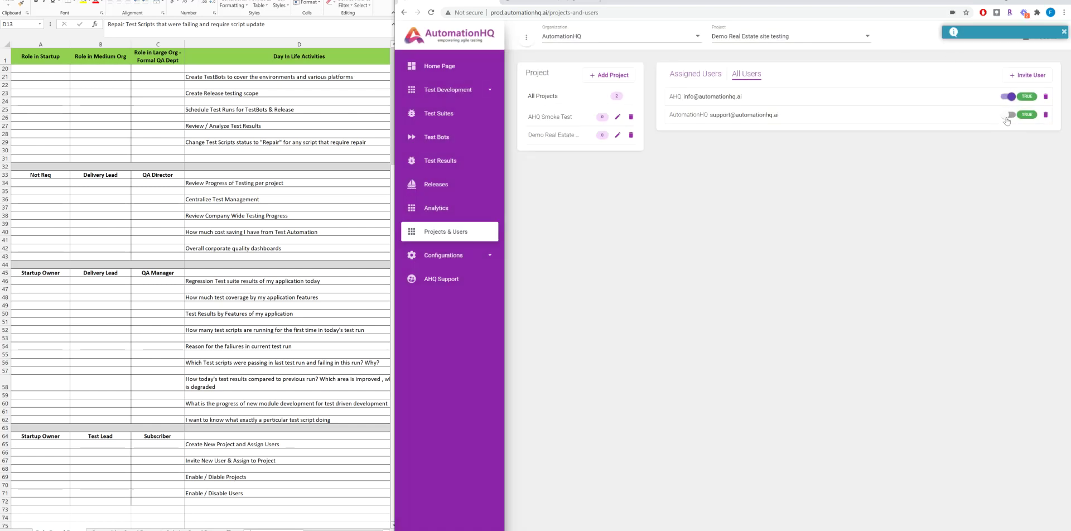
pyautogui.click(1010, 116)
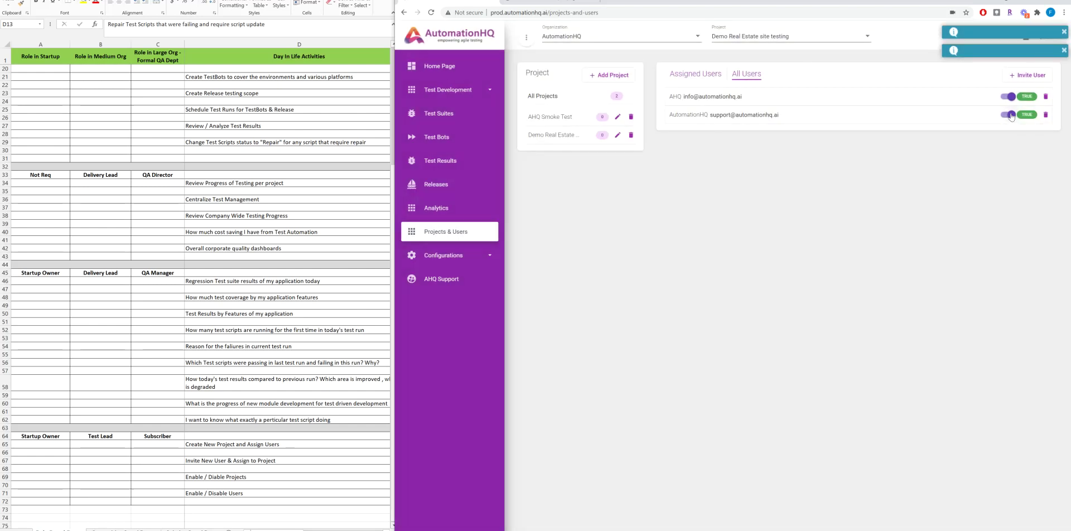